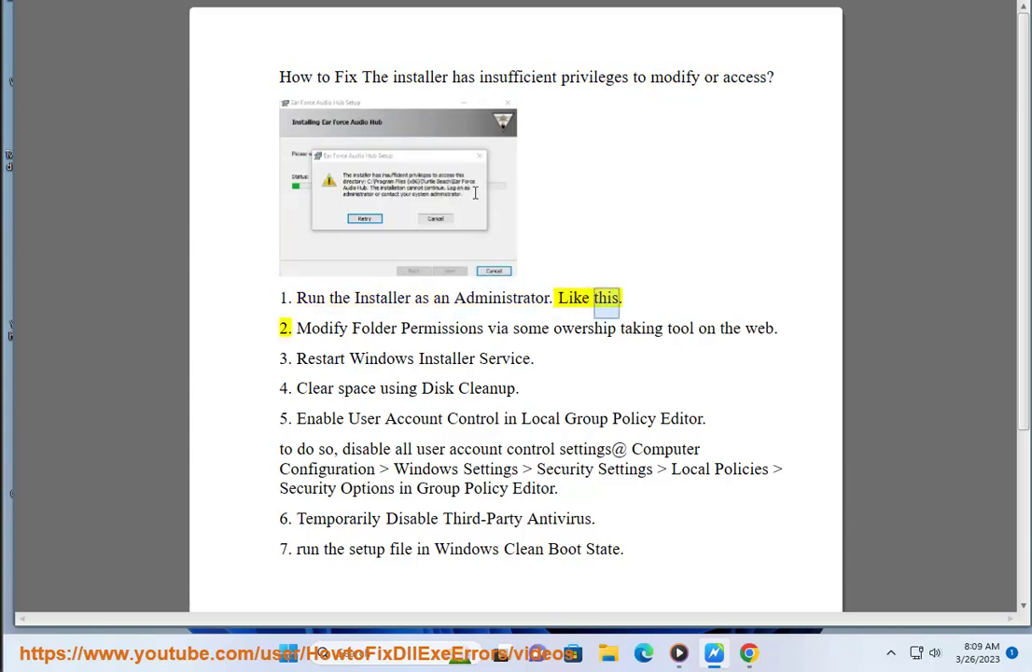
# Run MediaCreationTool22H2 (1).exe from Downloads as administrator, then cancel the UAC prompt
pyautogui.click(607, 653)
pyautogui.click(97, 190)
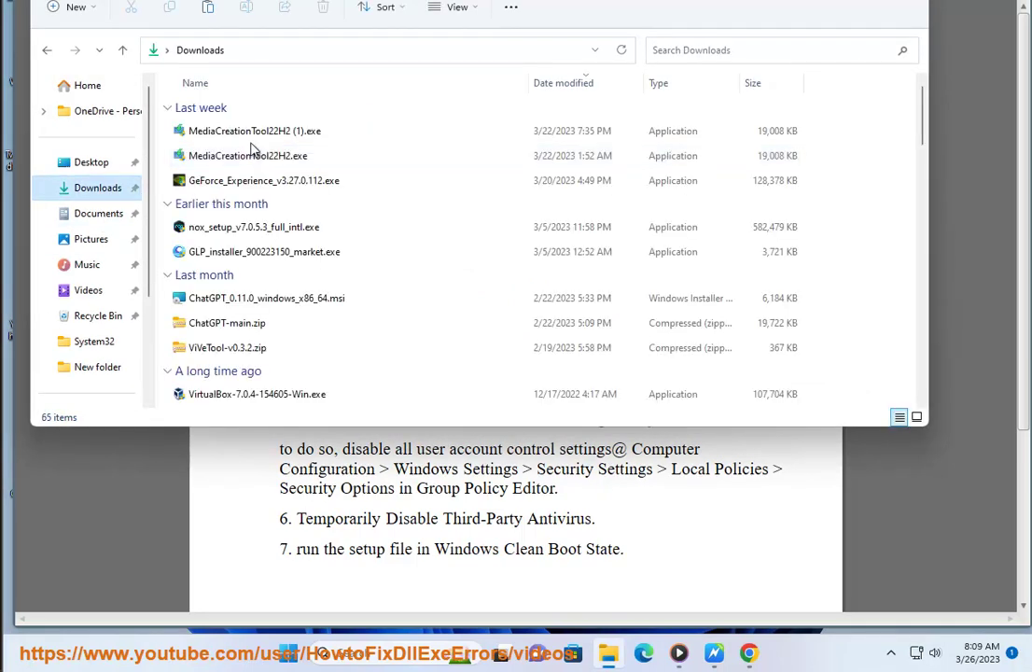
pyautogui.rightClick(287, 142)
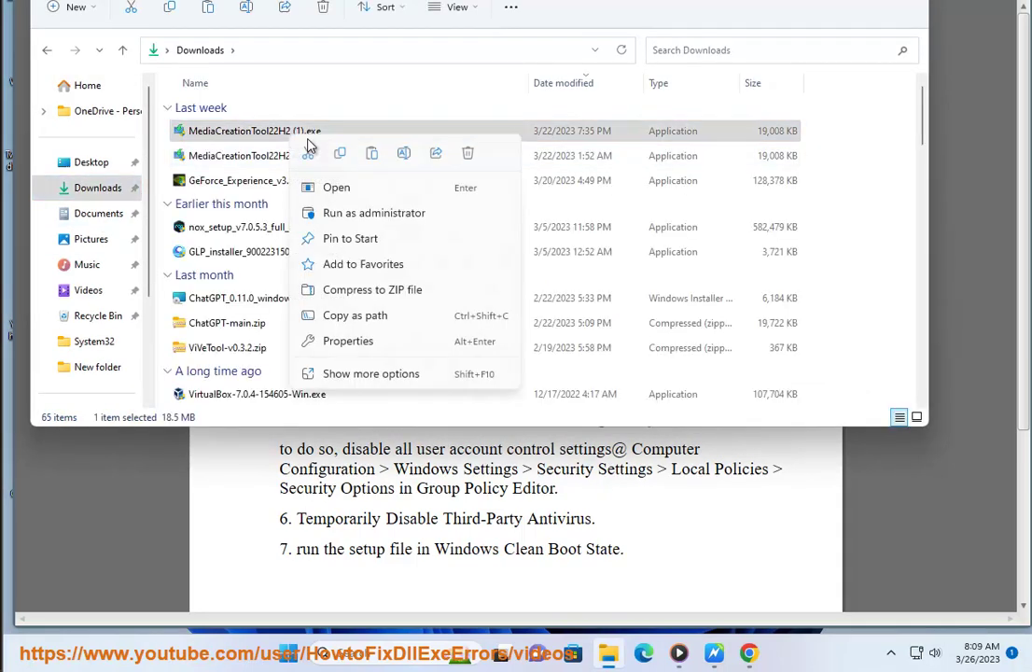
pyautogui.click(382, 223)
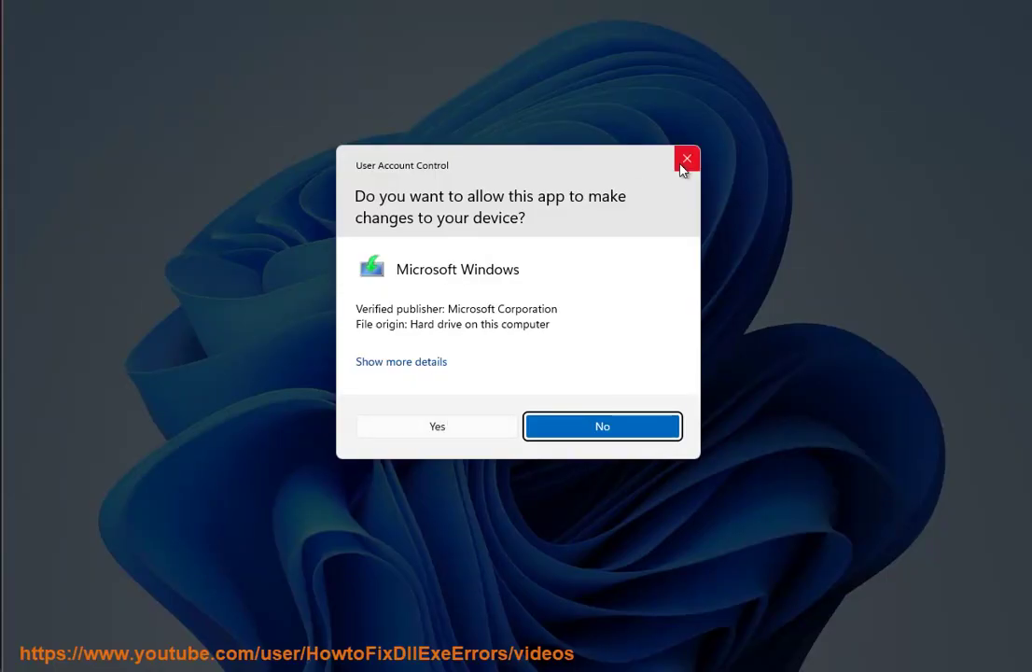
pyautogui.click(687, 160)
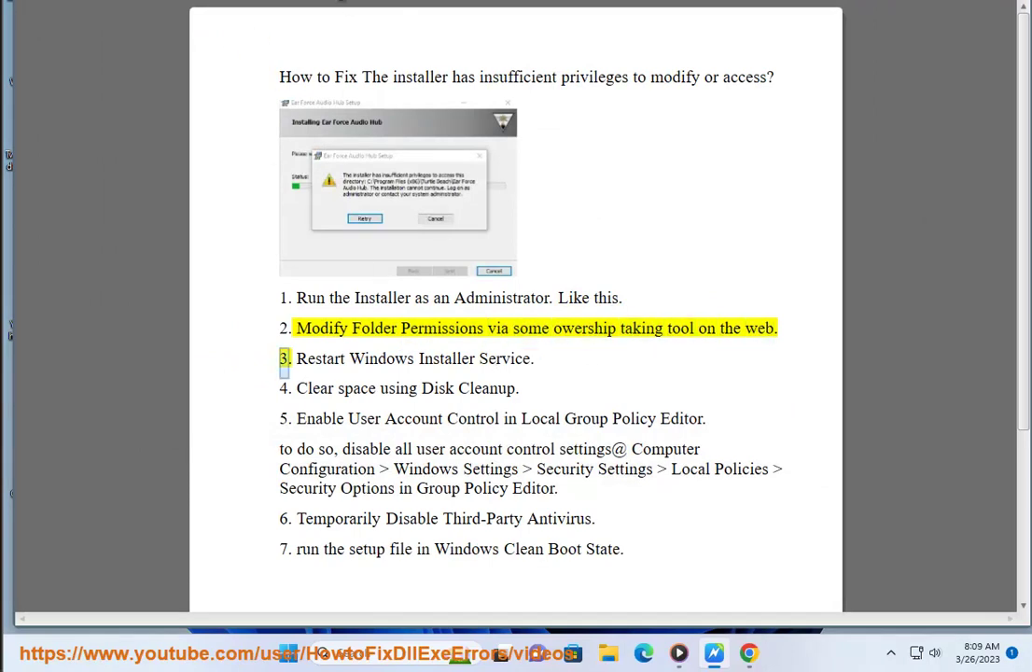
# Search Google for 'BEST owership taking tool', review the six-tool answer, then minimize Chrome
pyautogui.moveTo(701, 338); pyautogui.dragTo(552, 333)
pyautogui.hotkey('ctrl', 'c')
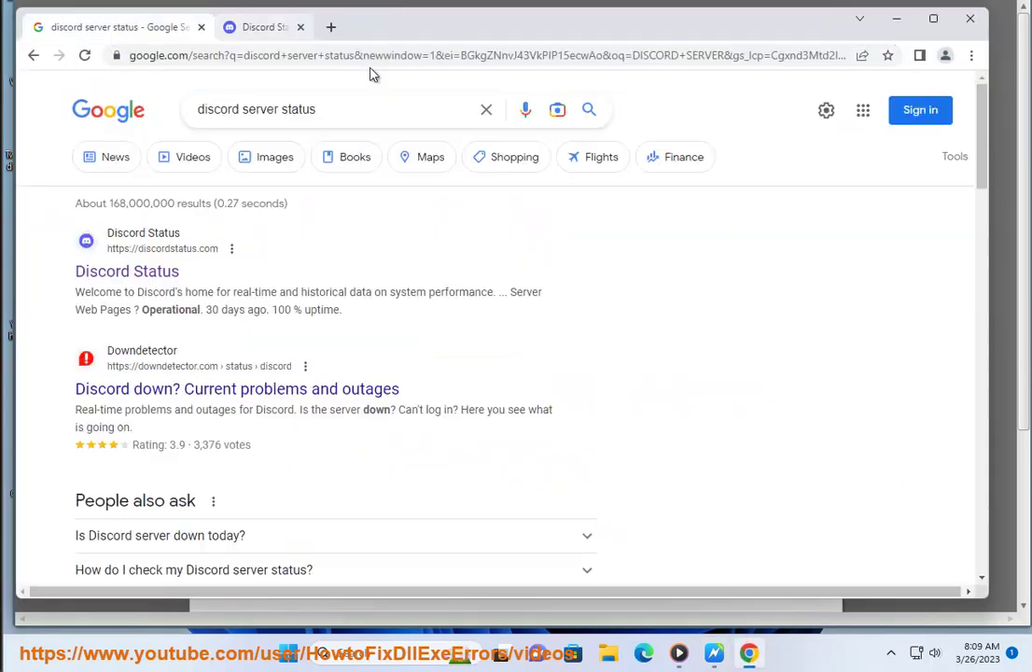
pyautogui.click(300, 27)
pyautogui.click(485, 109)
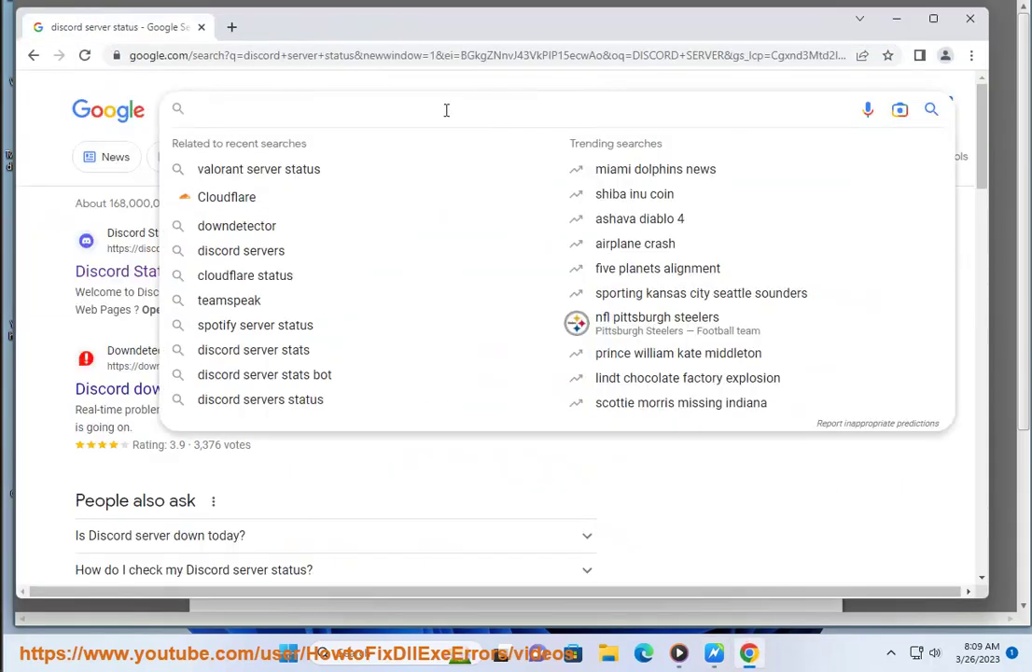
pyautogui.write('BEST')
pyautogui.hotkey('ctrl', 'v')
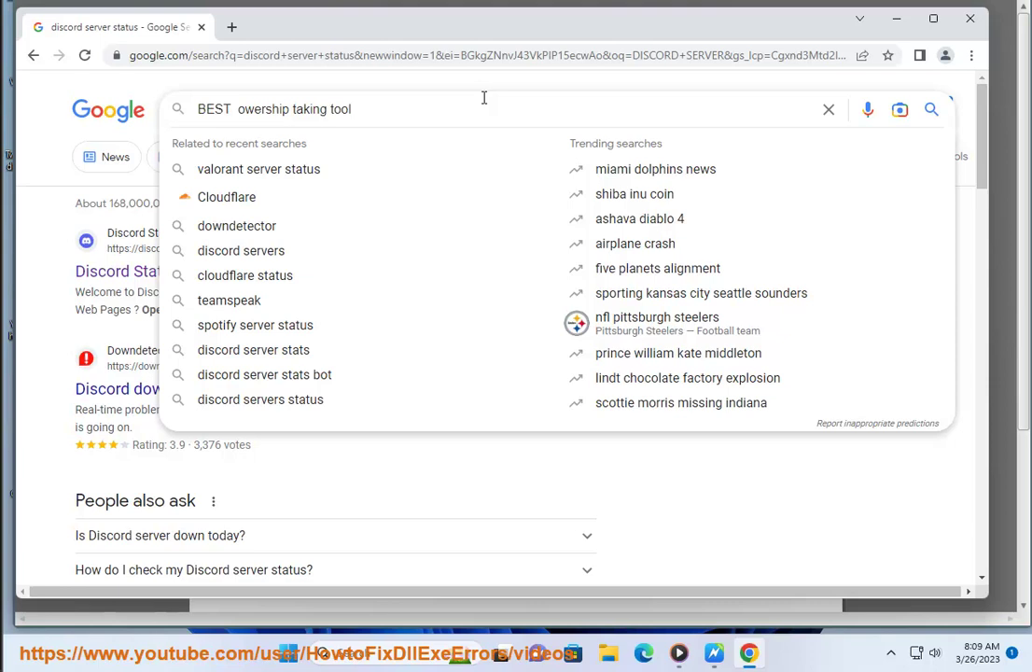
pyautogui.press('Return')
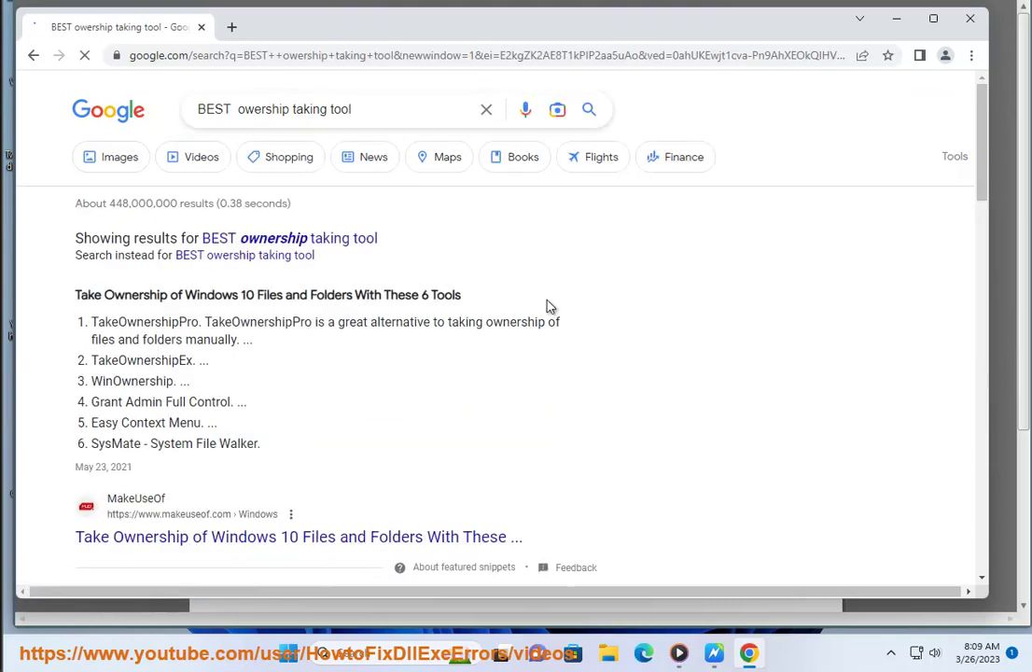
pyautogui.moveTo(74, 295); pyautogui.dragTo(500, 295)
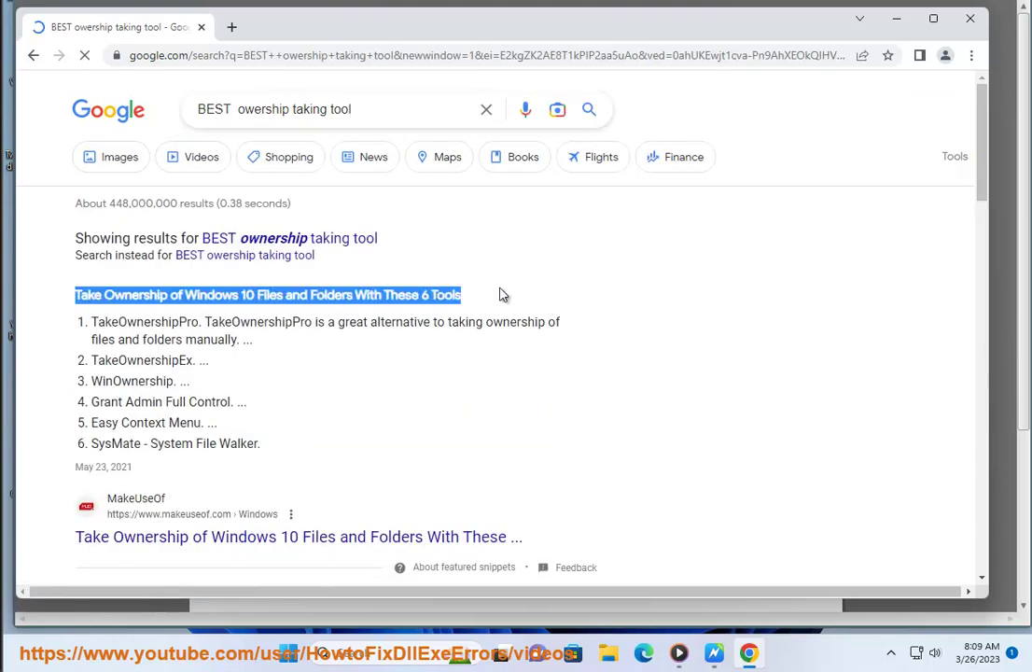
pyautogui.click(897, 19)
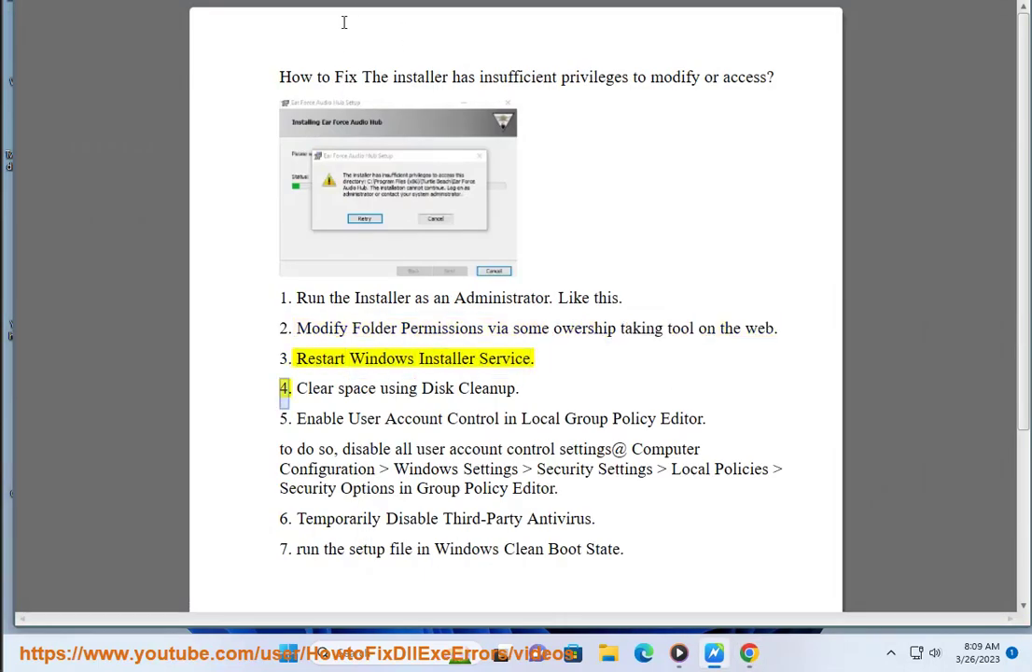
# Open Services via the SER search, start the Windows Installer service, and close Services
pyautogui.press('super')
pyautogui.write('SER')
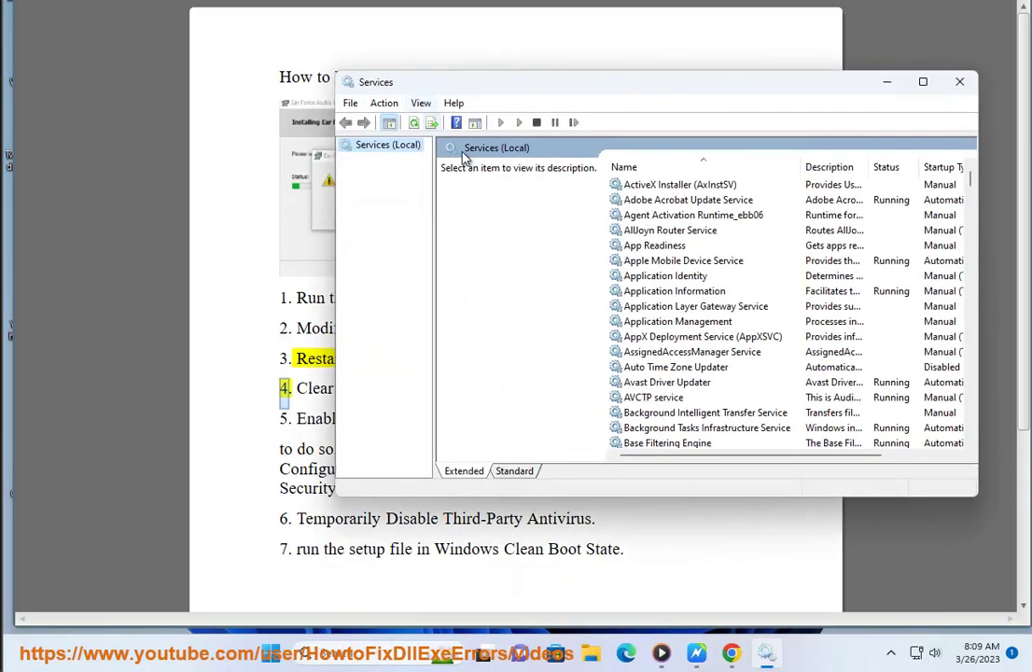
pyautogui.click(721, 322)
pyautogui.press('w')
pyautogui.scroll(-3, 698, 368)
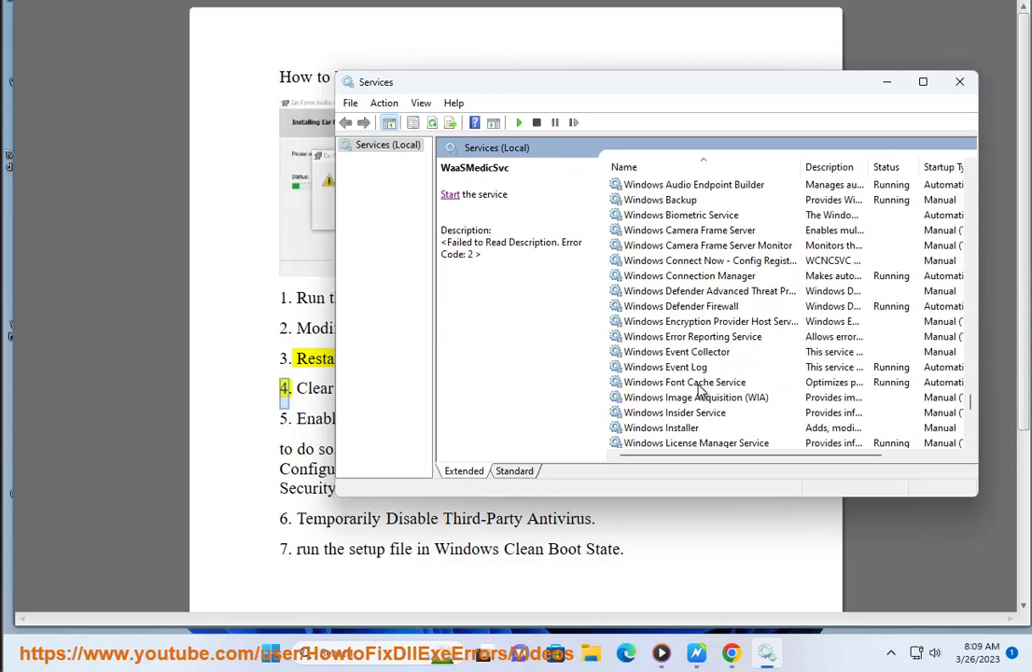
pyautogui.click(691, 427)
pyautogui.rightClick(692, 429)
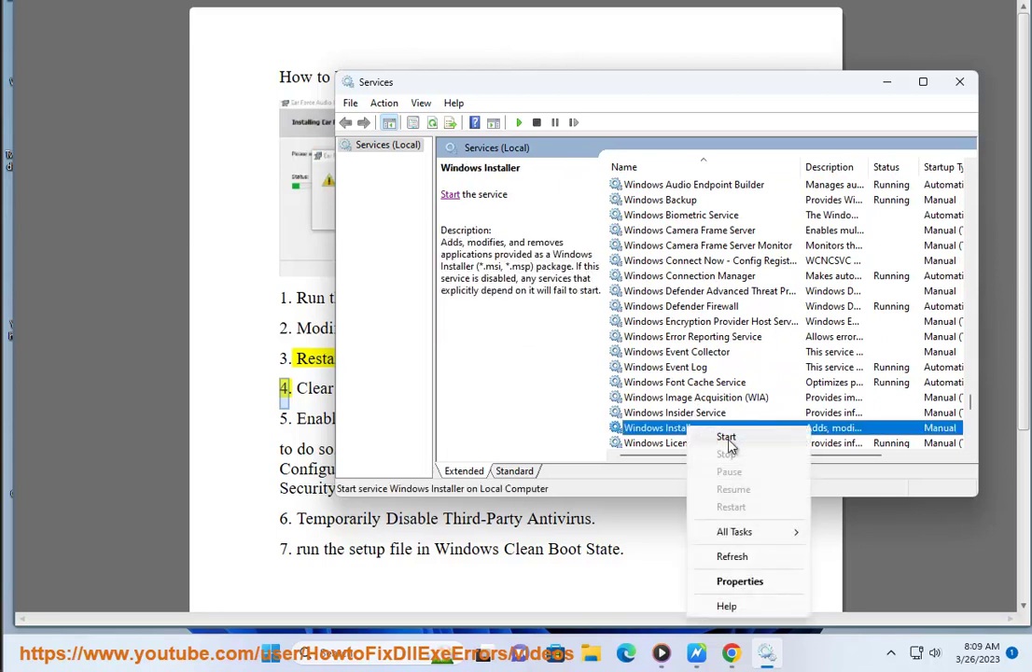
pyautogui.click(737, 438)
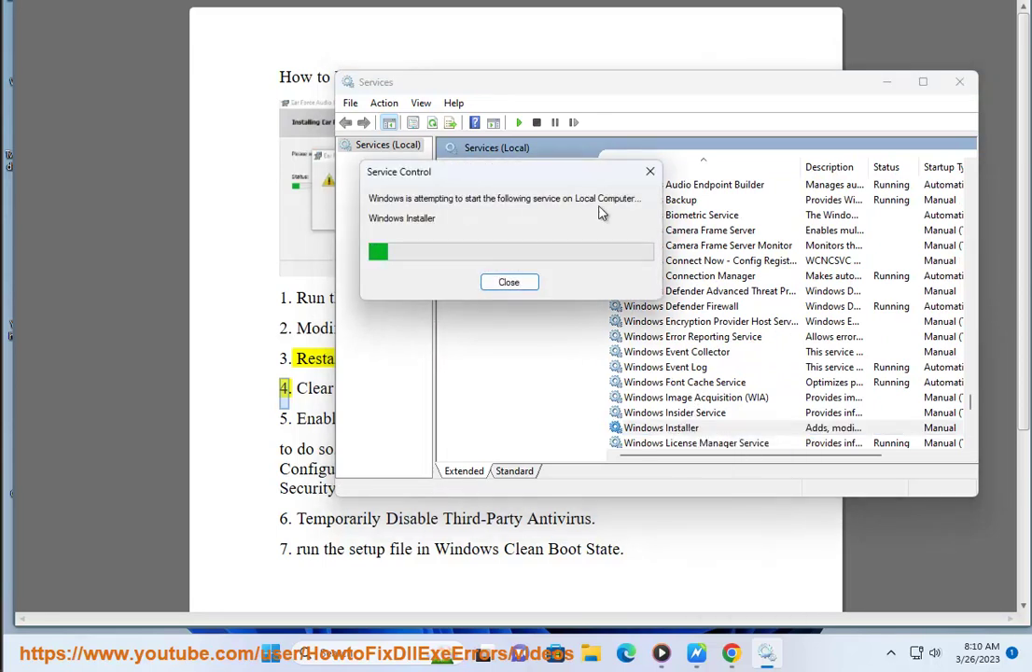
pyautogui.click(958, 83)
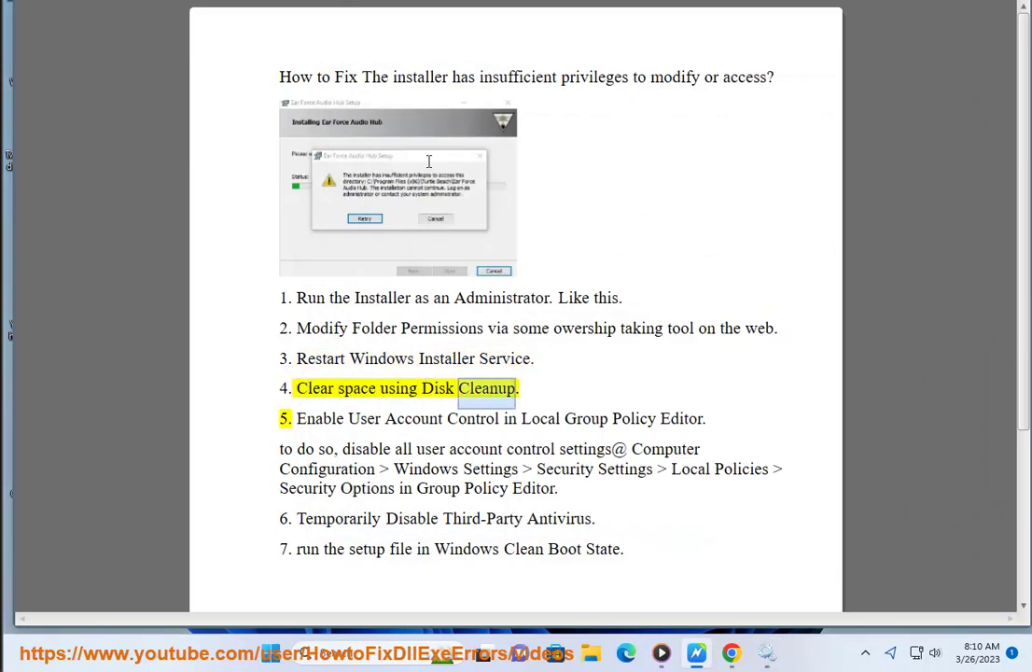
# Scan drive C: in Disk Cleanup including system files, showing 2.83 GB reclaimable
pyautogui.click(340, 644)
pyautogui.write('DISK')
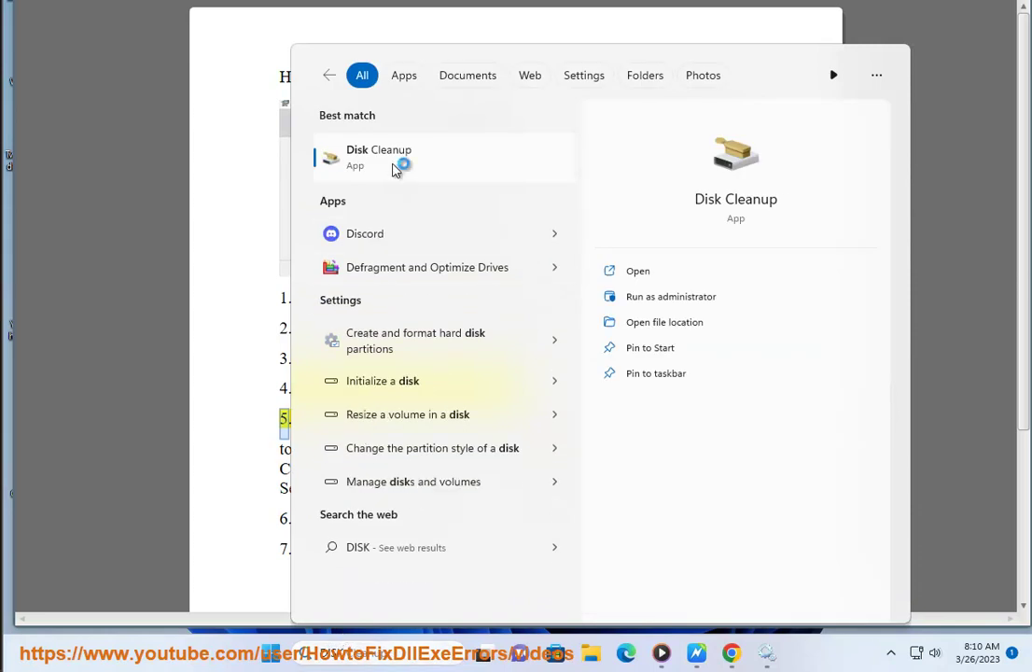
pyautogui.click(399, 166)
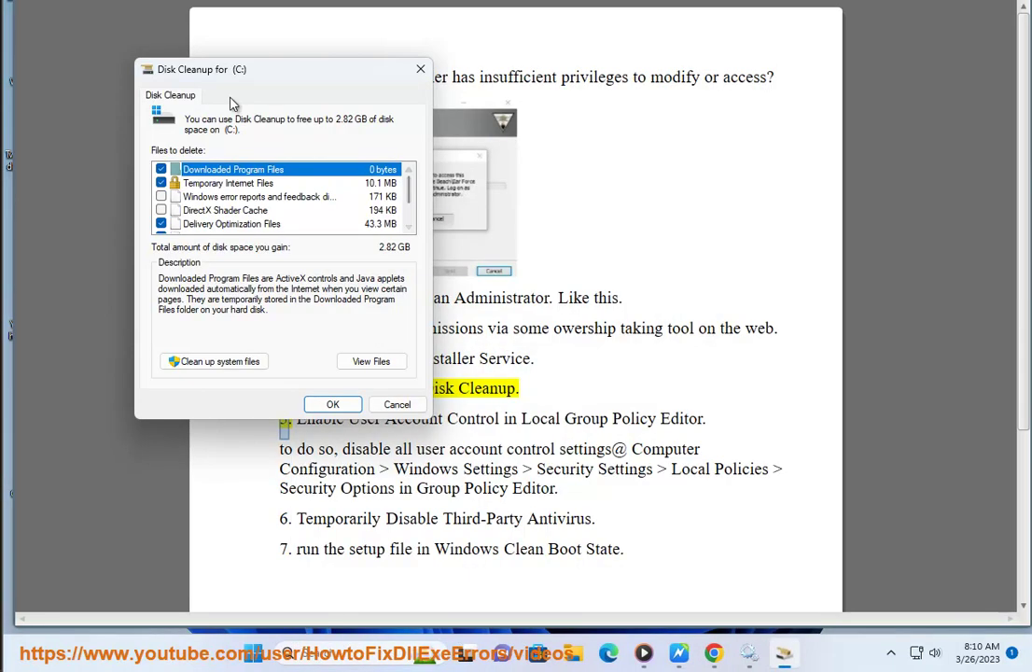
pyautogui.moveTo(205, 71); pyautogui.dragTo(592, 74)
pyautogui.click(600, 364)
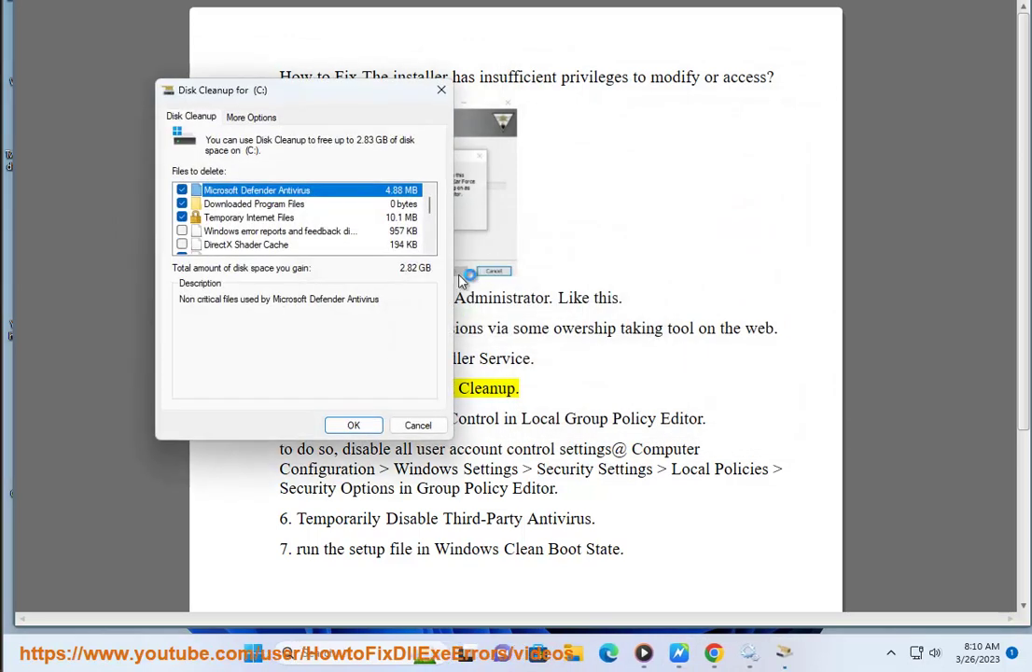
pyautogui.click(417, 425)
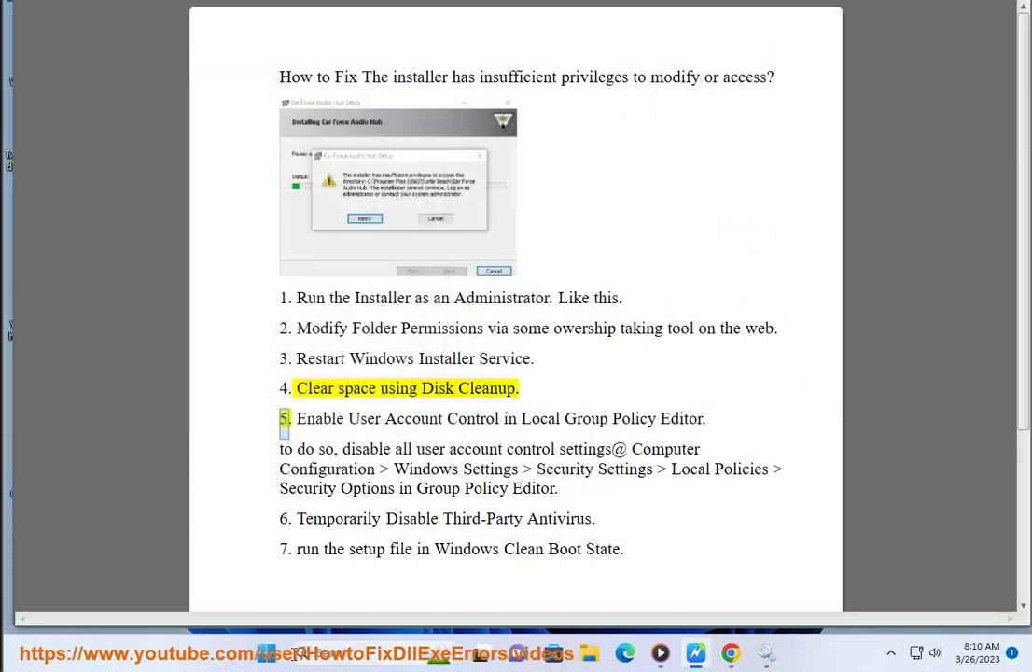
# Check the C: storage page in Settings, where Storage Sense is On
pyautogui.click(253, 653)
pyautogui.click(479, 254)
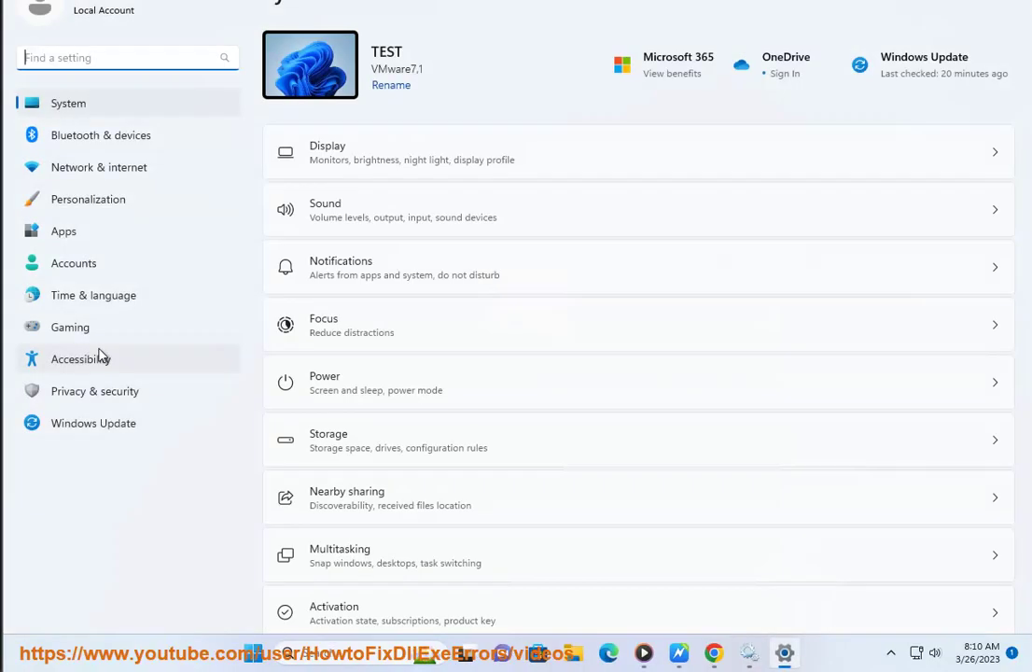
pyautogui.click(419, 451)
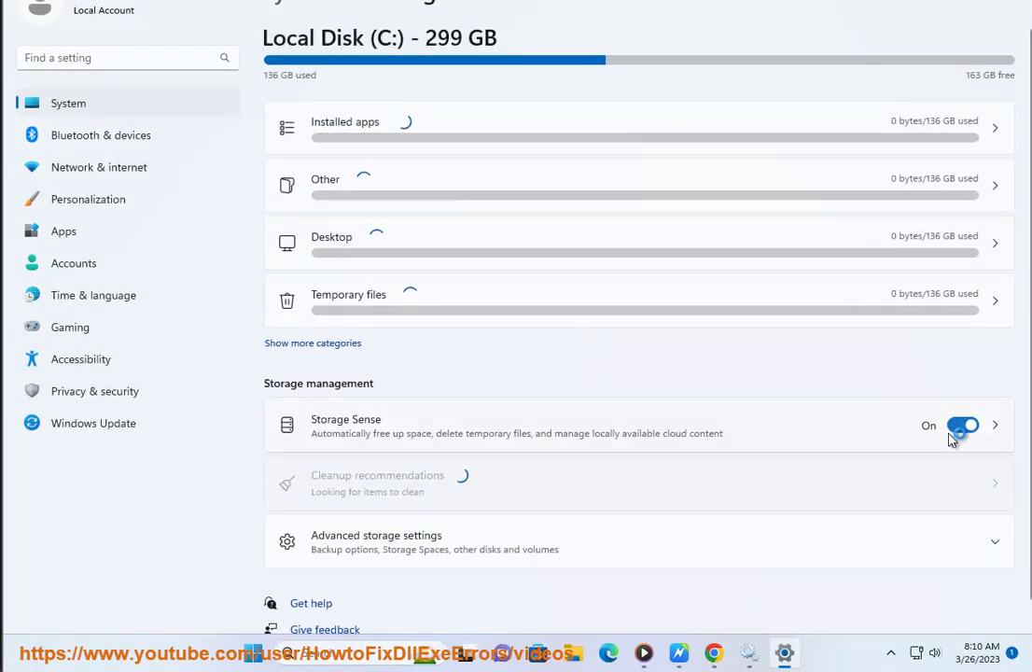
pyautogui.click(678, 653)
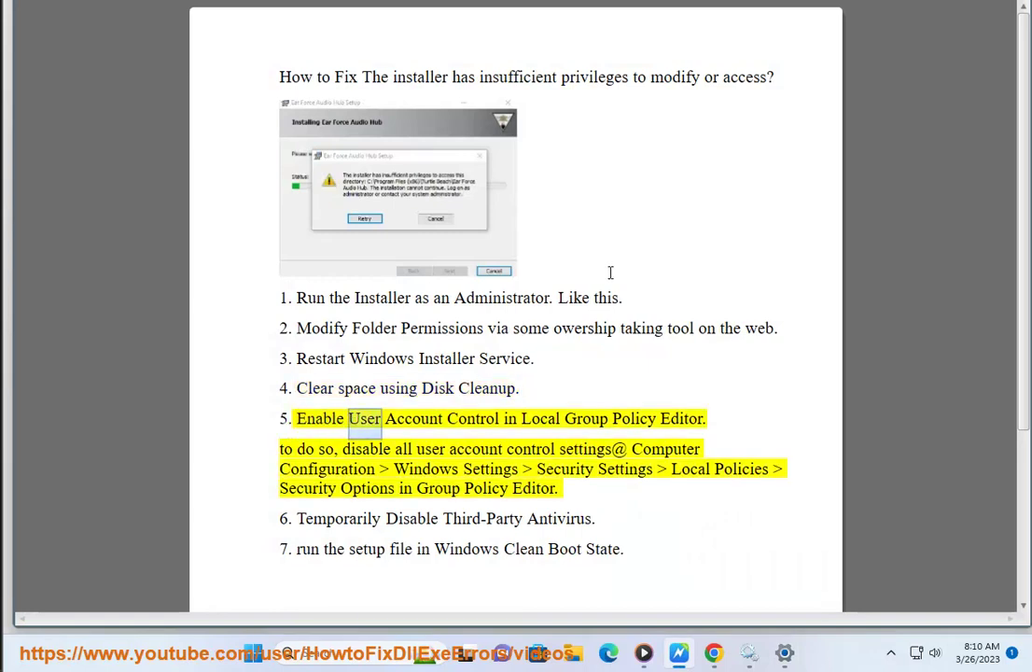
# Launch Local Security Policy from a 'local' search
pyautogui.click(390, 646)
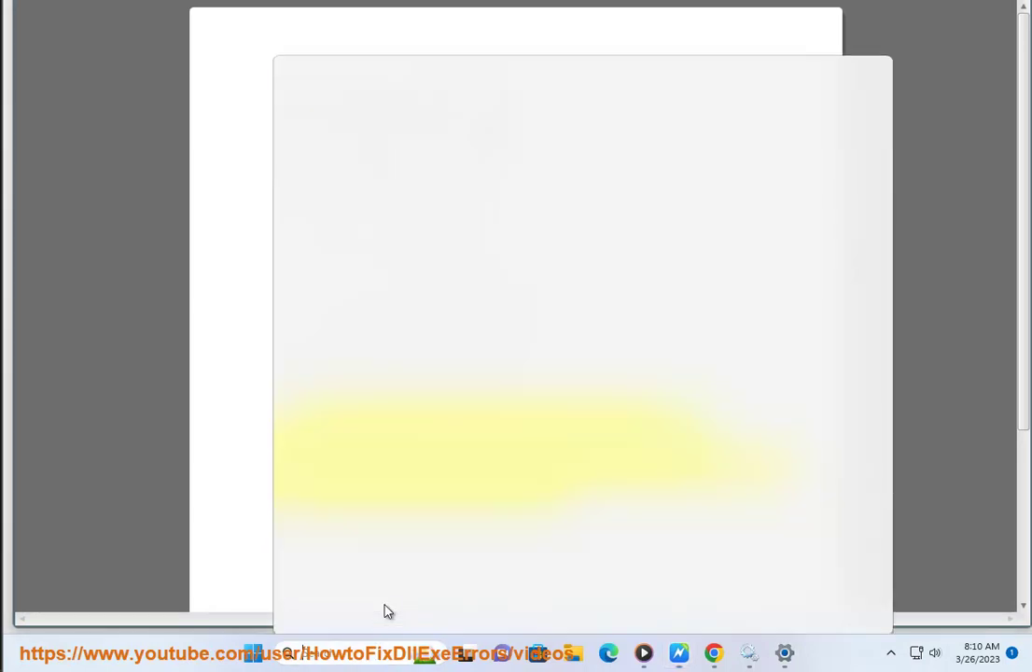
pyautogui.write('local')
pyautogui.click(457, 164)
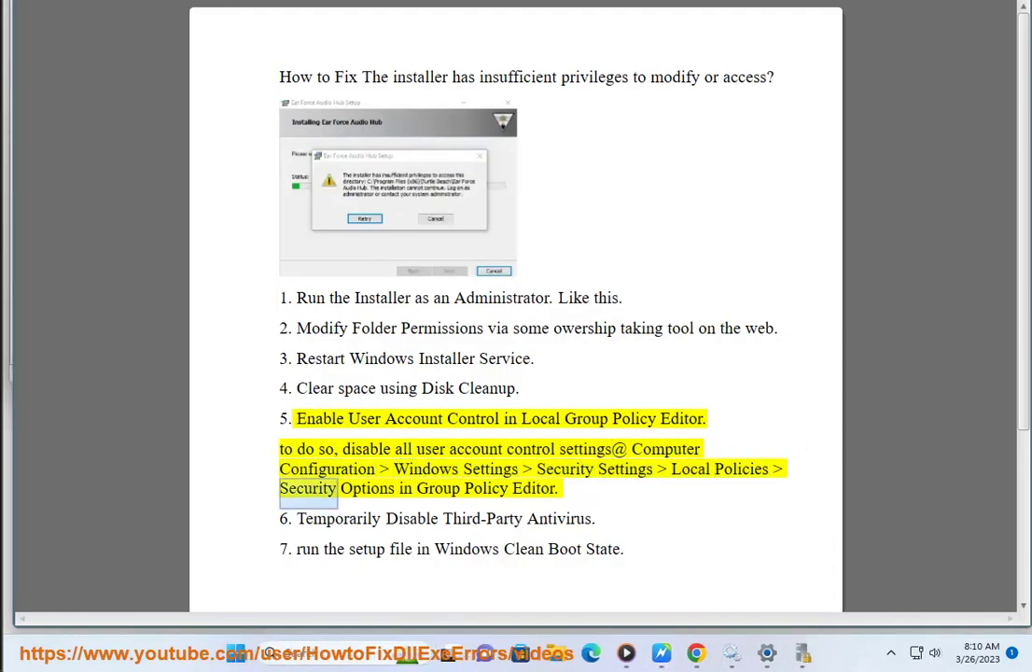
# Minimize Local Security Policy and launch the Local Group Policy Editor by searching 'Group Policy Editor'
pyautogui.click(805, 656)
pyautogui.click(804, 656)
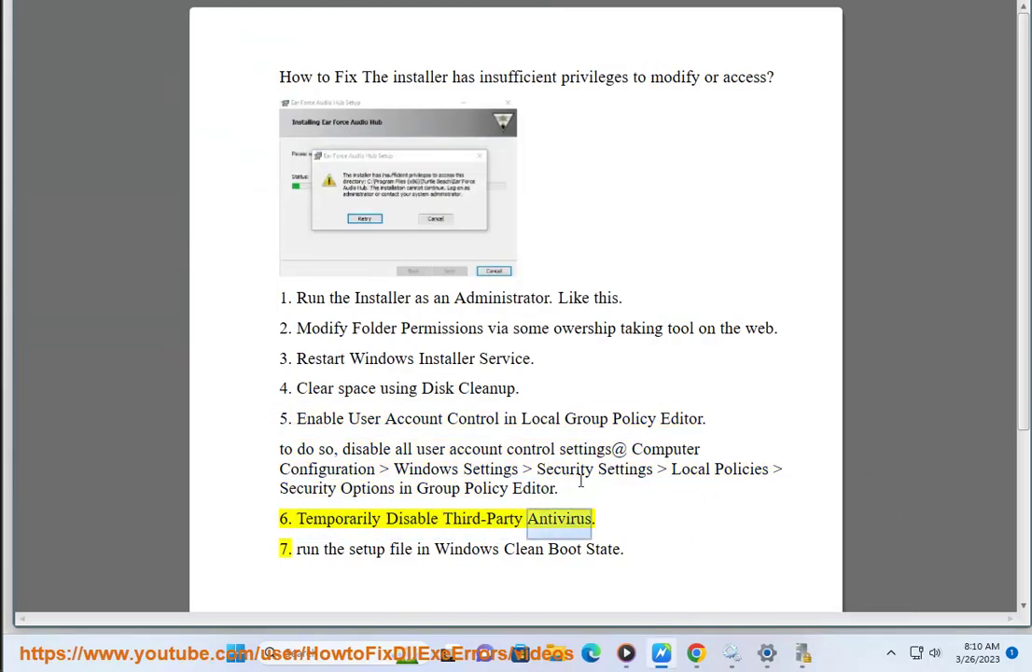
pyautogui.moveTo(559, 489); pyautogui.dragTo(416, 488)
pyautogui.hotkey('ctrl', 'c')
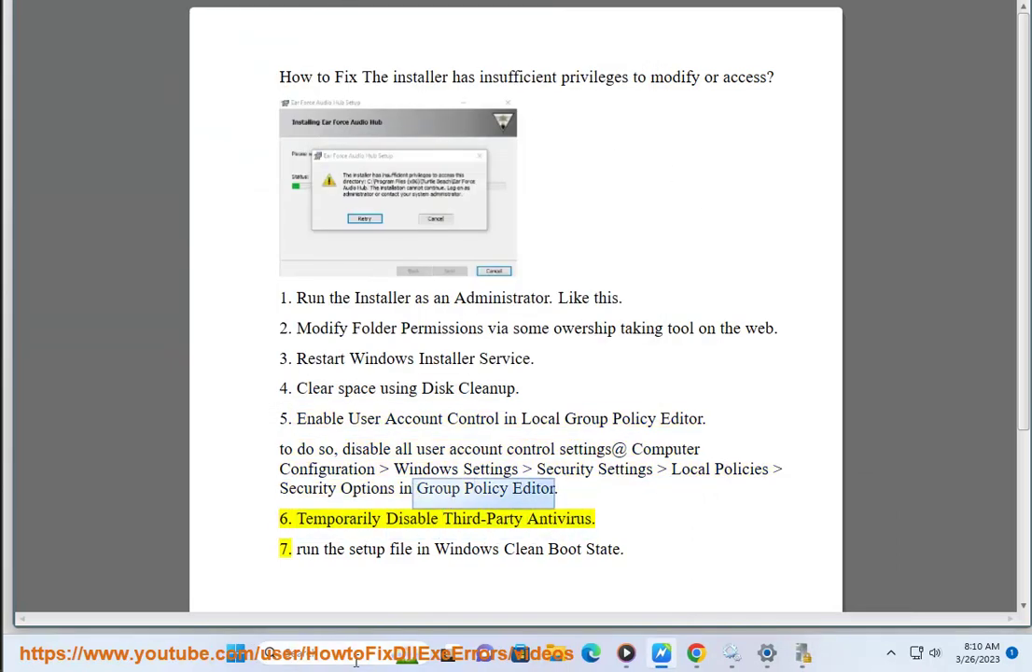
pyautogui.press('super')
pyautogui.hotkey('ctrl', 'v')
pyautogui.click(384, 166)
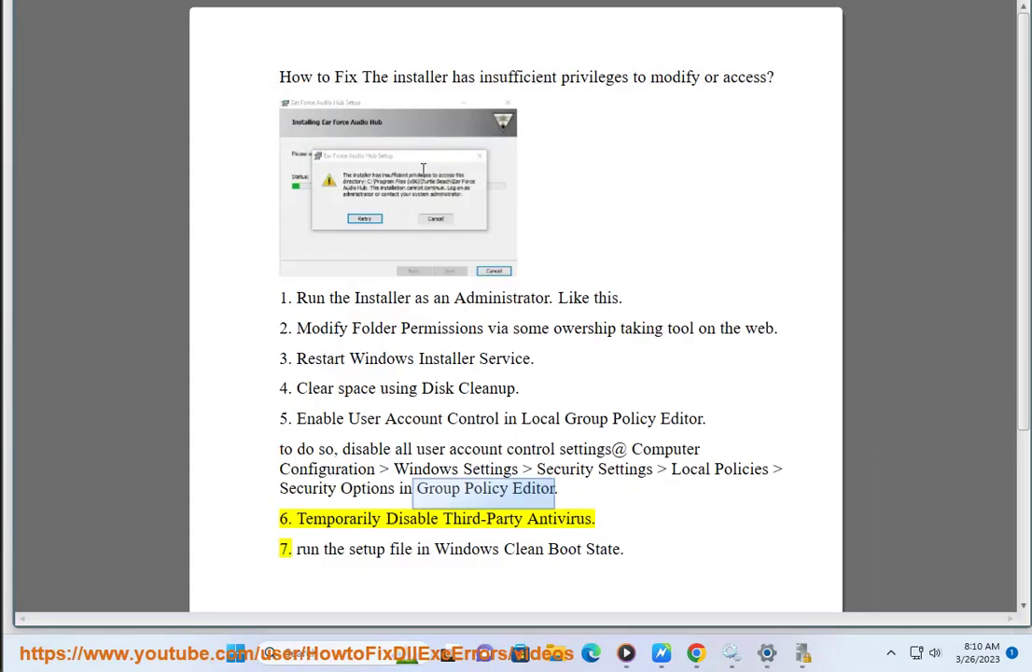
pyautogui.moveTo(370, 75); pyautogui.dragTo(505, 177)
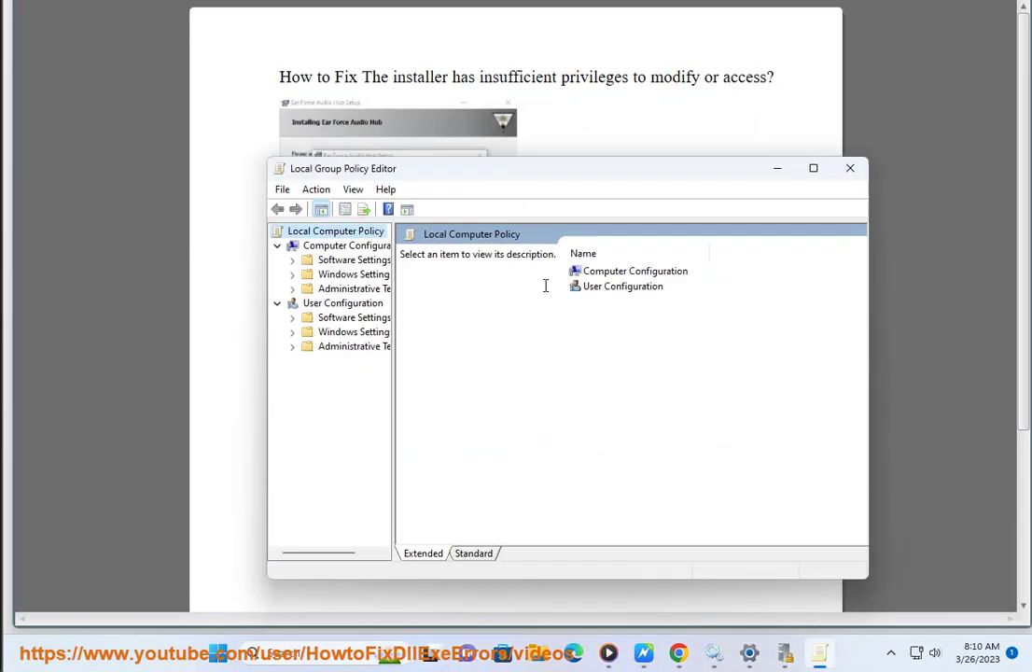
# Expand Computer Configuration to Windows Settings, switching between the editor and the instructions along the way
pyautogui.doubleClick(607, 270)
pyautogui.doubleClick(615, 301)
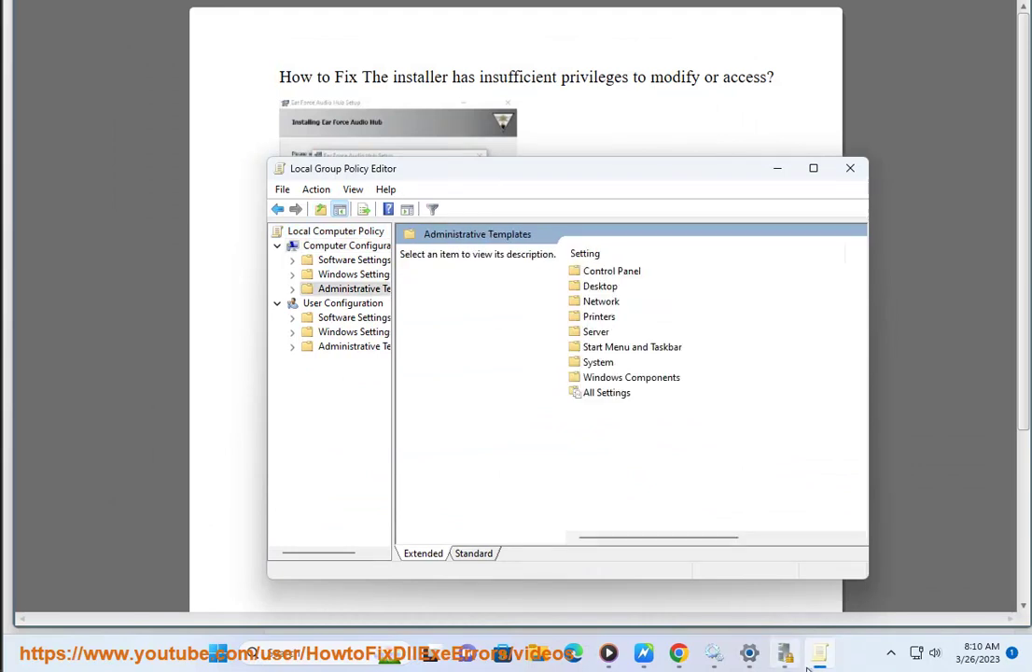
pyautogui.click(785, 653)
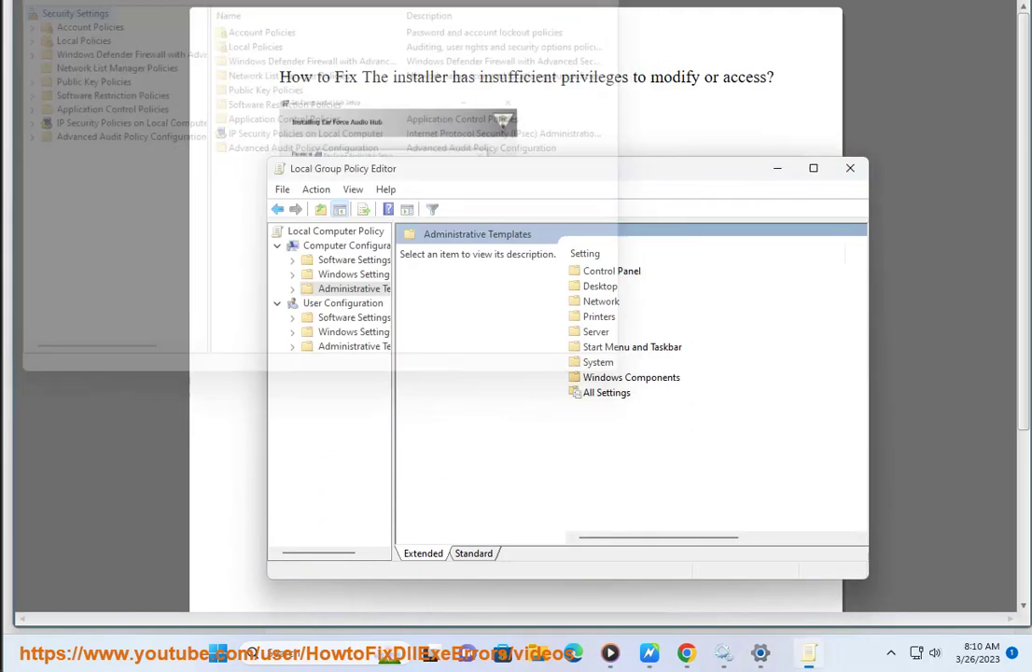
pyautogui.click(806, 656)
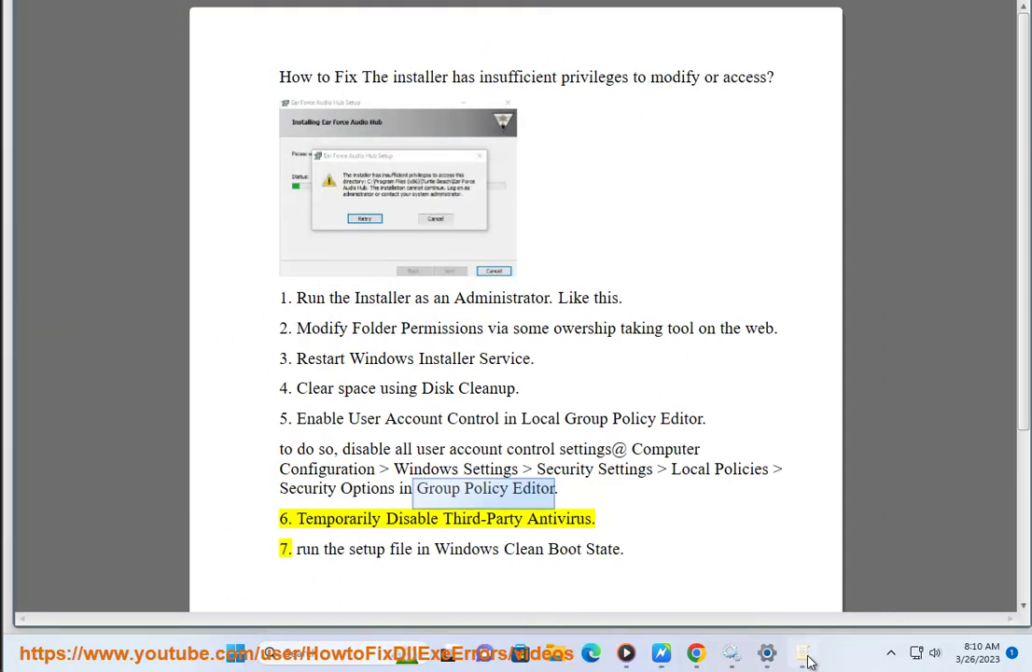
pyautogui.click(807, 657)
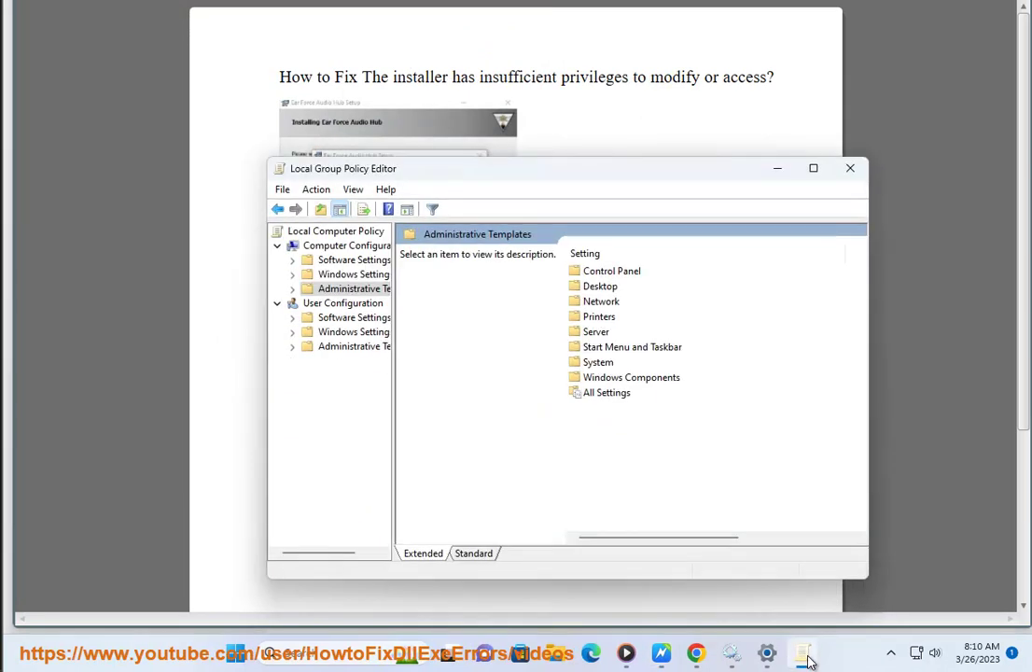
pyautogui.click(806, 657)
pyautogui.click(806, 658)
pyautogui.click(353, 275)
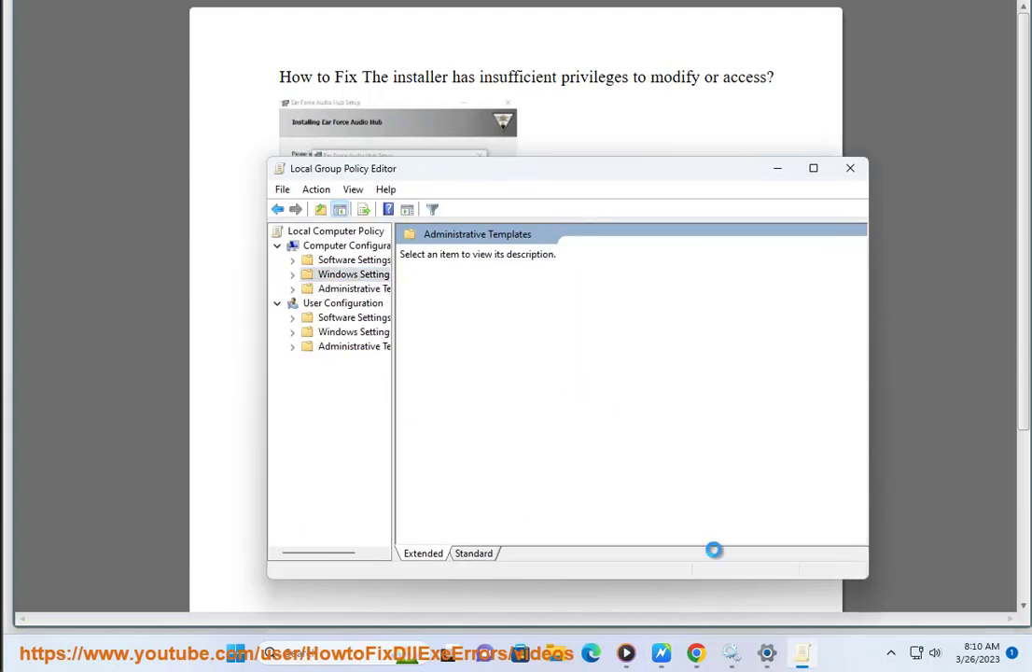
pyautogui.click(806, 656)
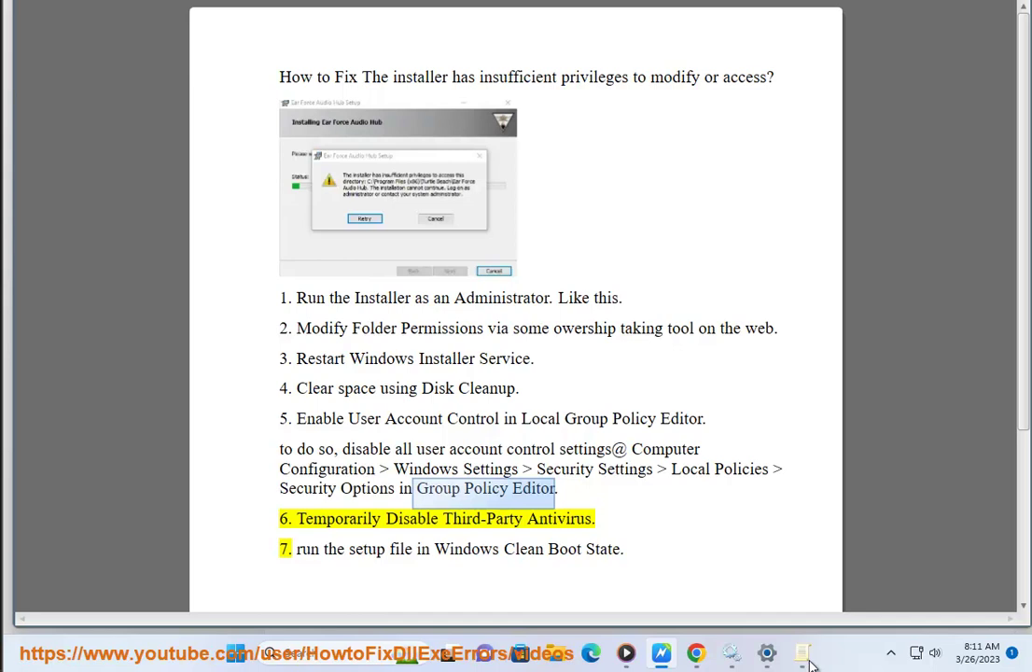
pyautogui.click(804, 655)
# Open Security Settings under Windows Settings in the policy editor
pyautogui.click(616, 321)
pyautogui.doubleClick(618, 321)
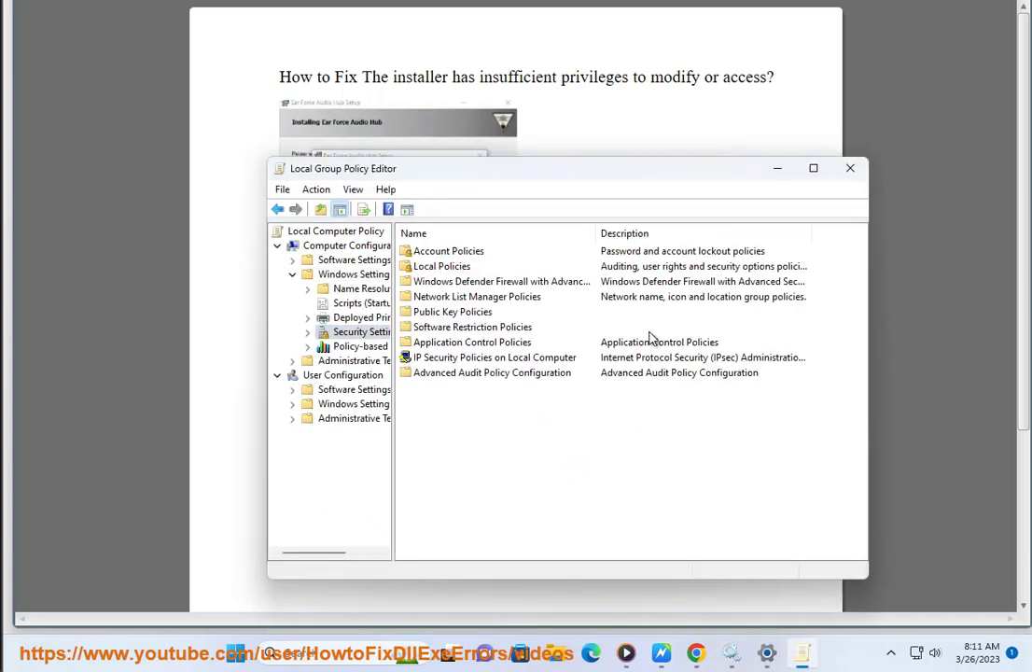
pyautogui.click(802, 656)
pyautogui.click(799, 659)
# Go into Local Policies > Security Options to show the User Account Control policies
pyautogui.click(441, 269)
pyautogui.doubleClick(442, 270)
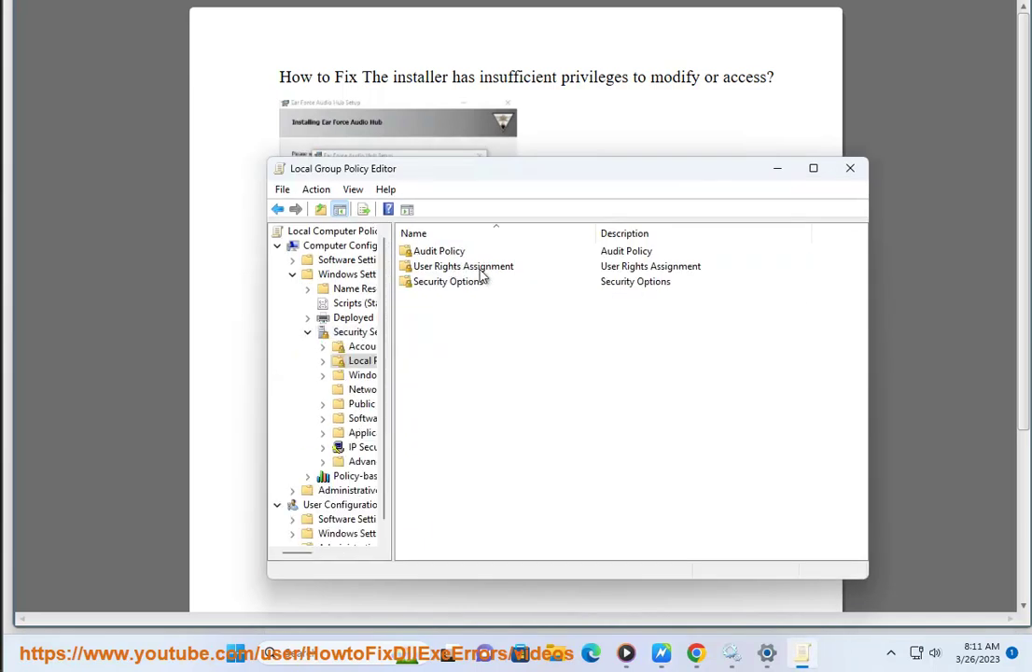
pyautogui.click(454, 267)
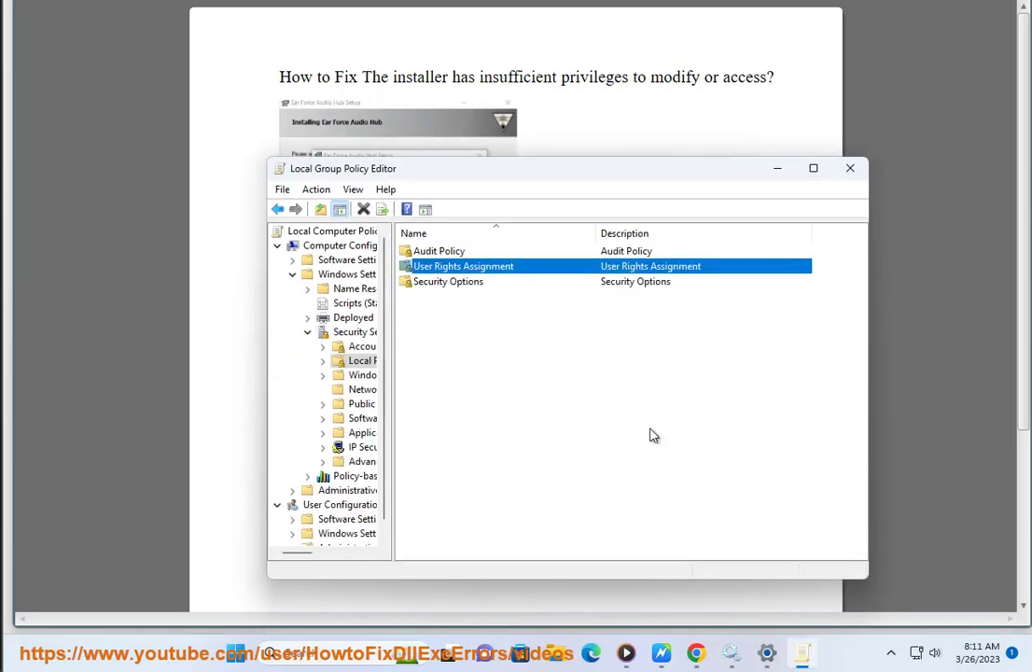
pyautogui.click(797, 658)
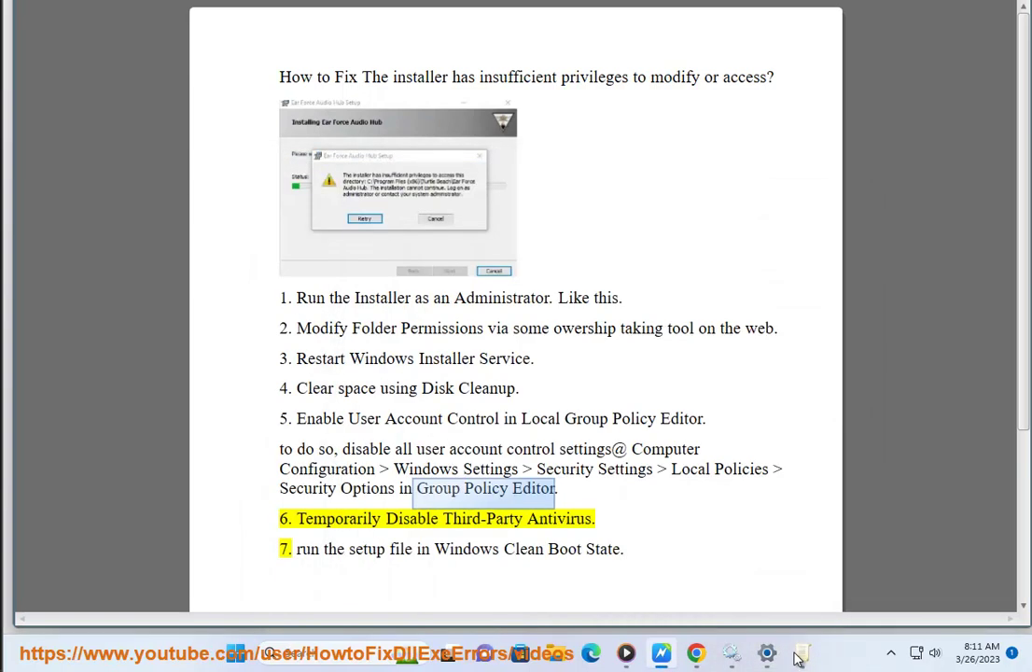
pyautogui.click(797, 658)
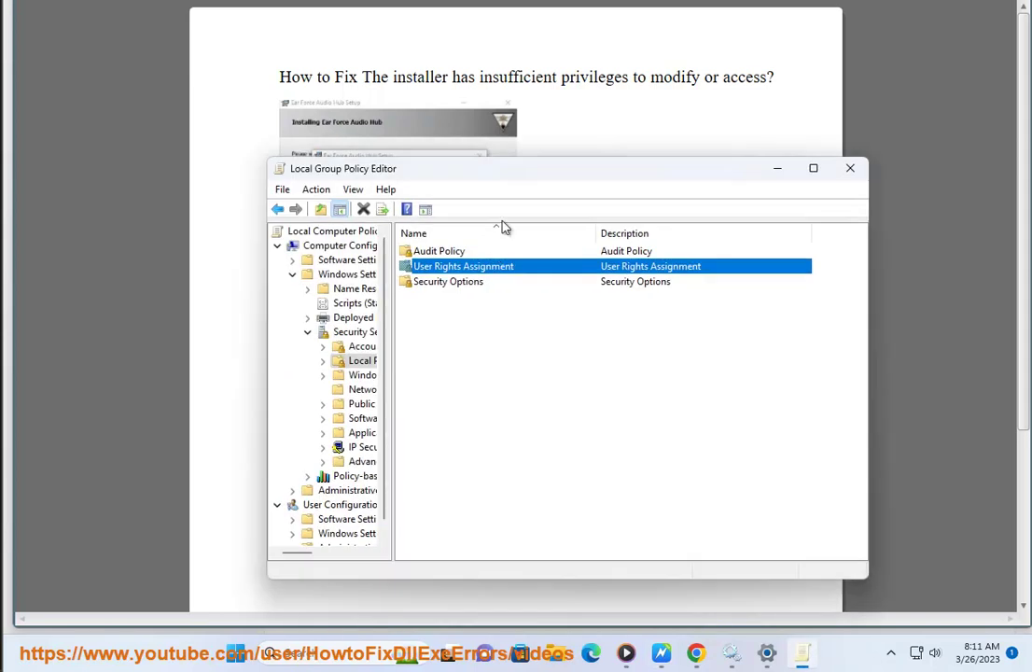
pyautogui.doubleClick(460, 285)
pyautogui.moveTo(532, 184); pyautogui.dragTo(608, 68)
pyautogui.click(578, 126)
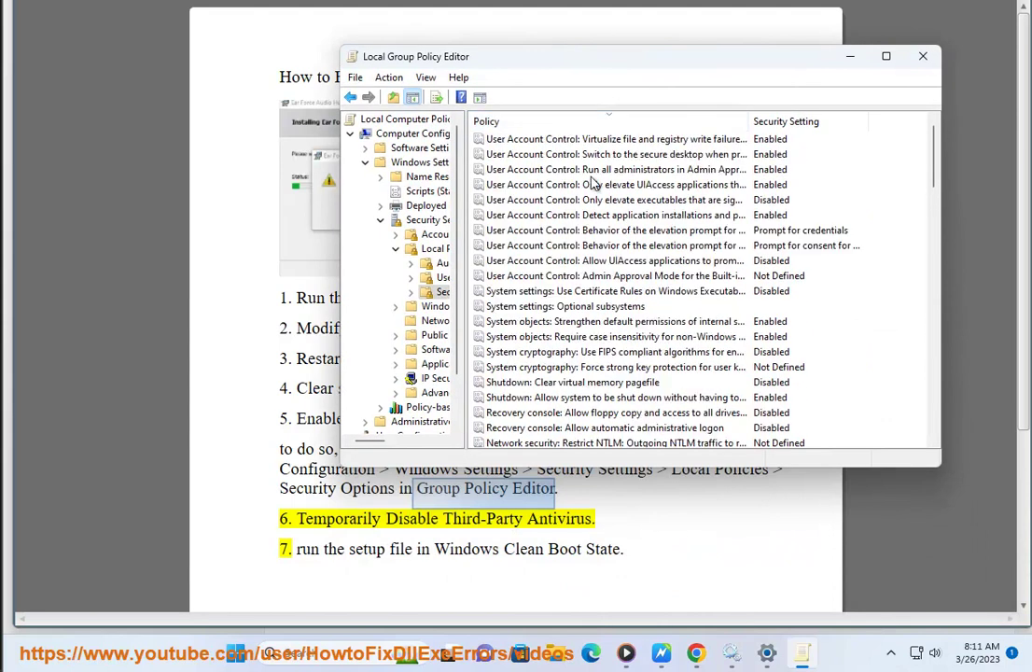
pyautogui.click(588, 127)
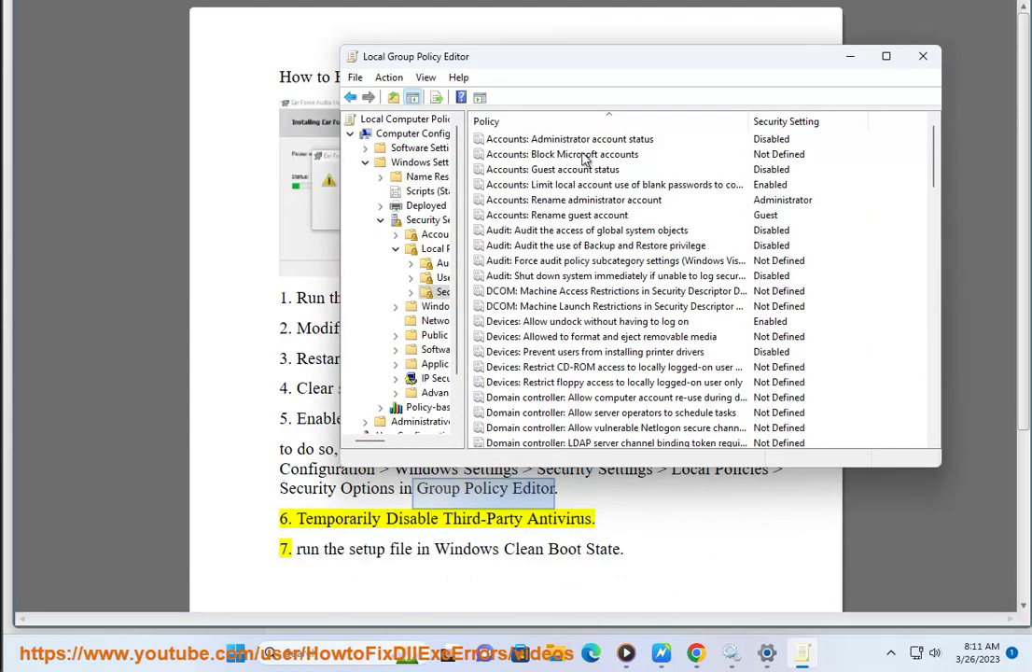
pyautogui.click(598, 140)
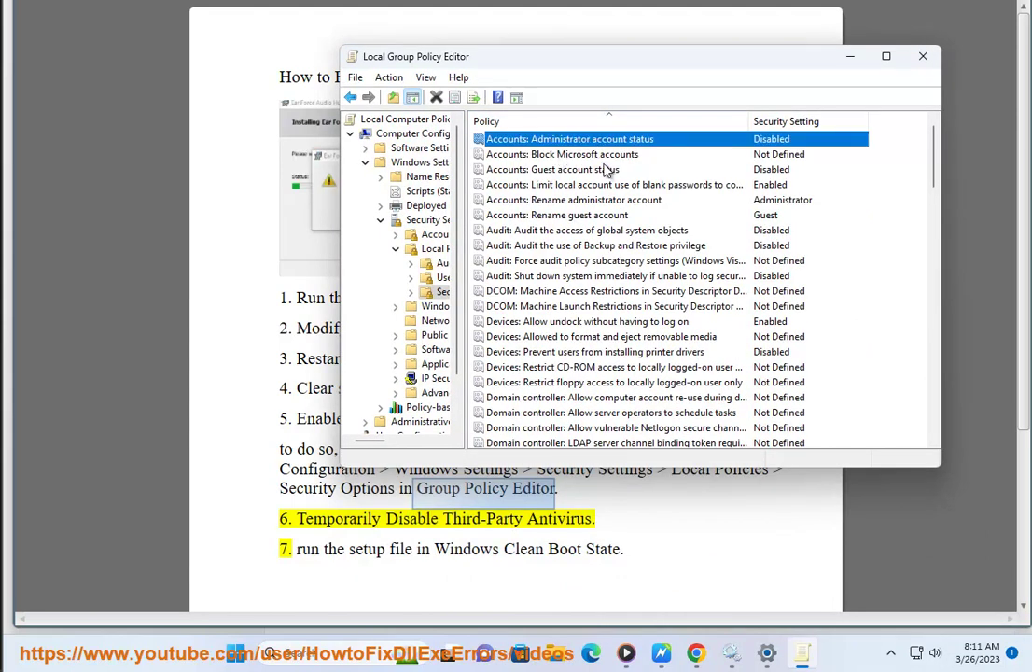
pyautogui.click(592, 215)
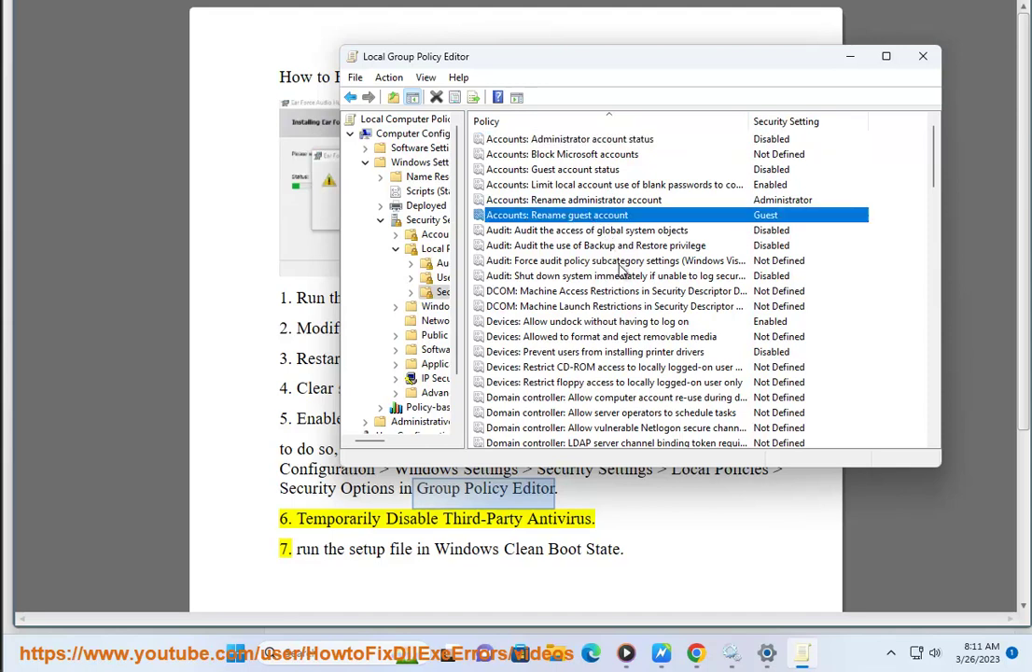
pyautogui.click(803, 659)
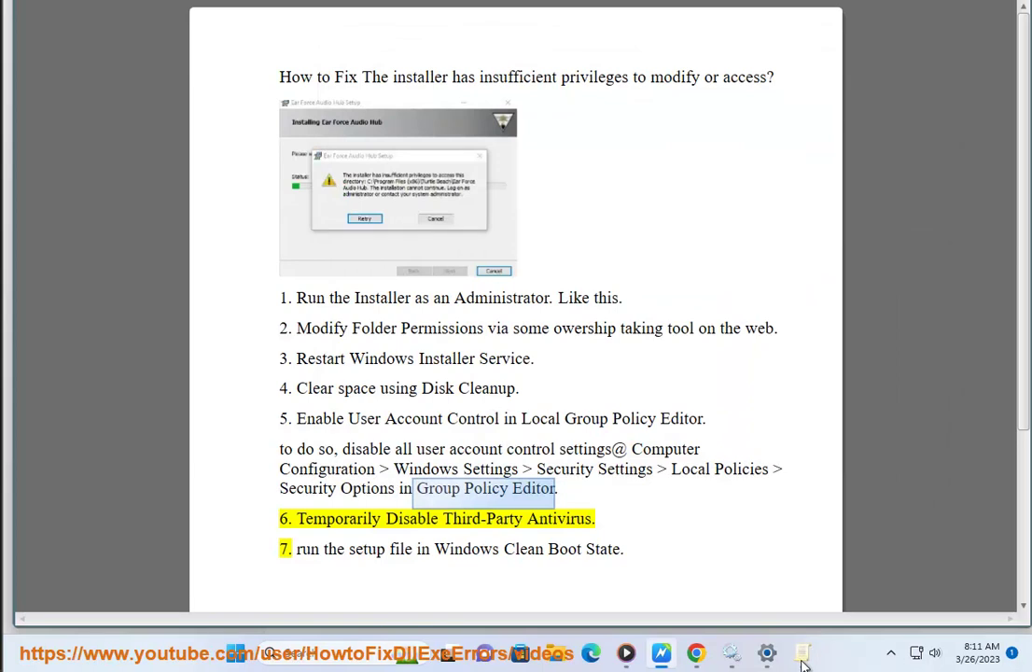
pyautogui.click(803, 660)
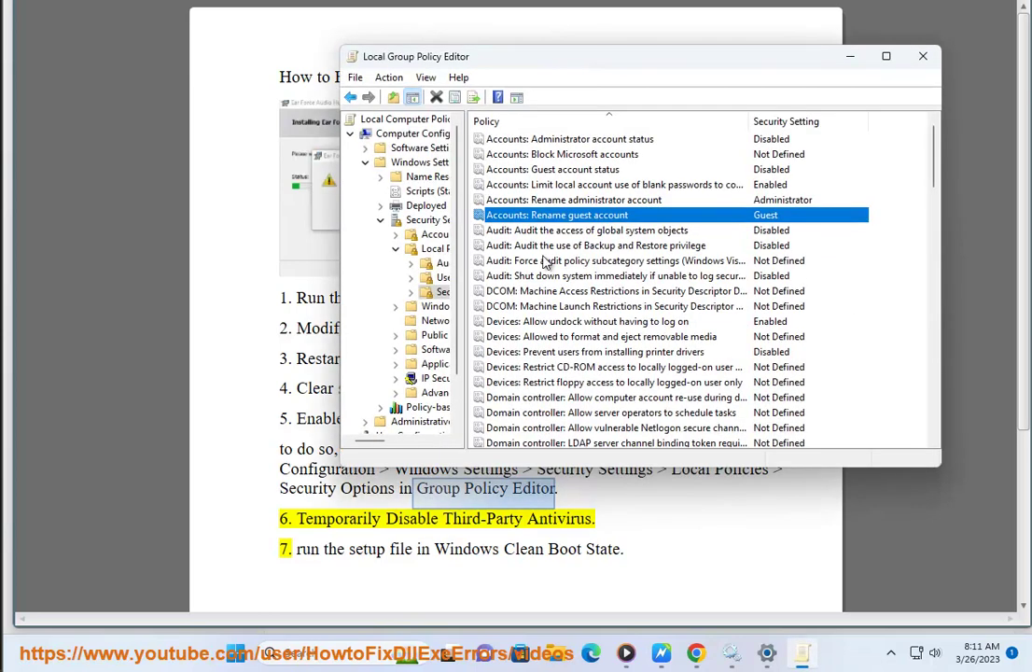
pyautogui.scroll(-10, 539, 270)
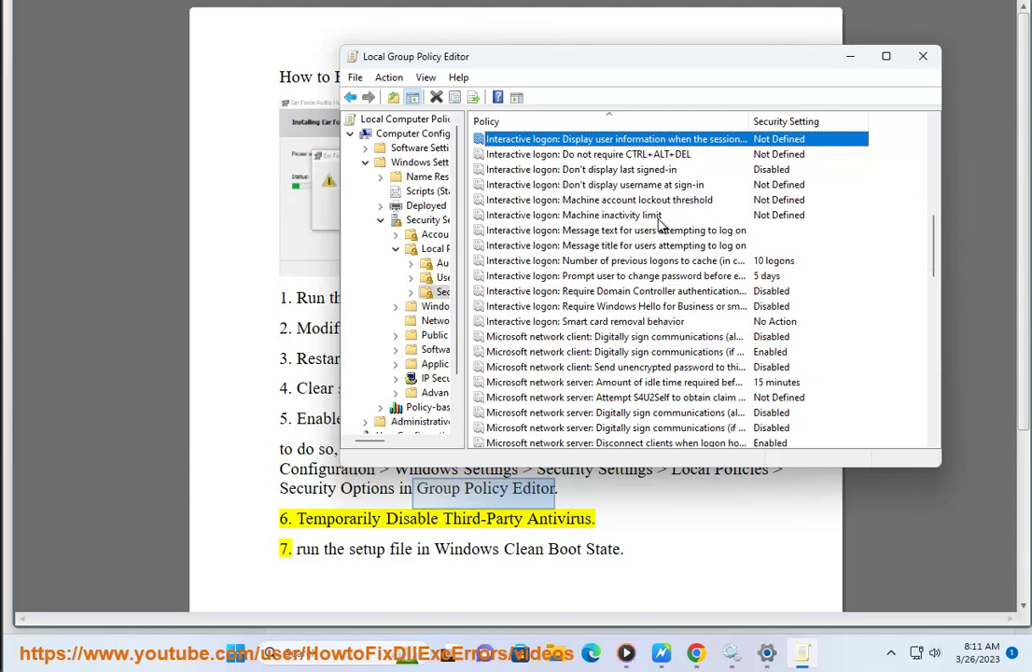
pyautogui.scroll(10, 604, 209)
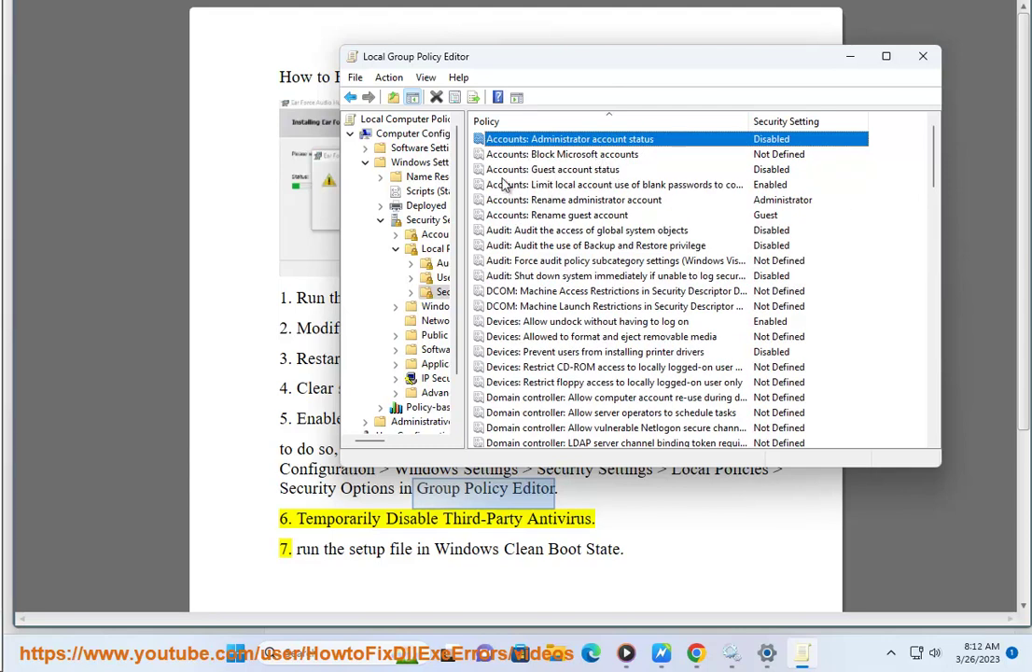
pyautogui.rightClick(522, 143)
pyautogui.click(573, 150)
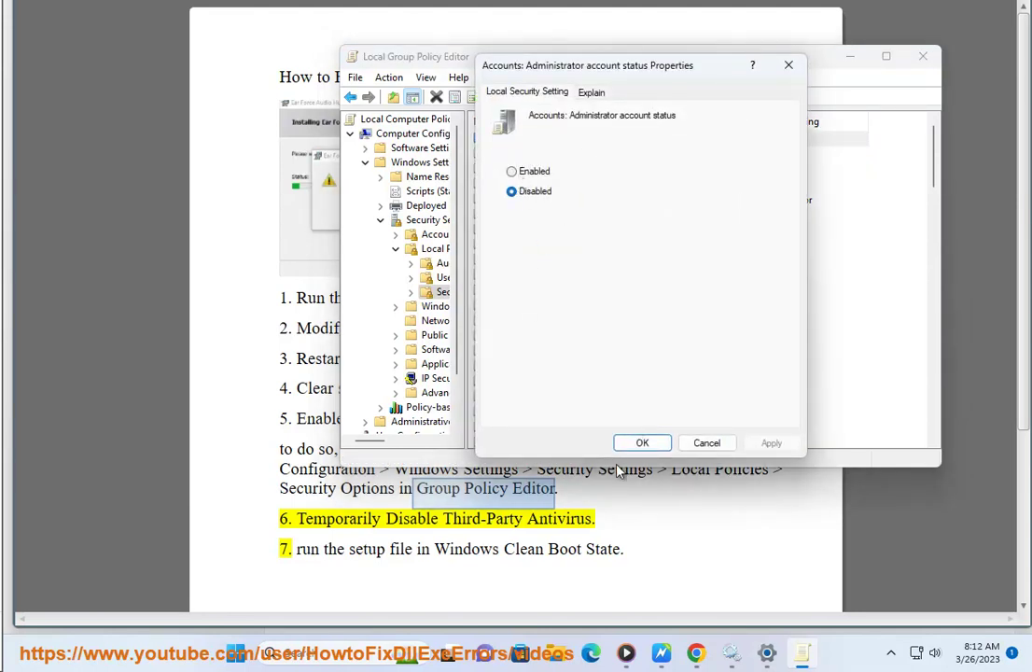
pyautogui.click(644, 440)
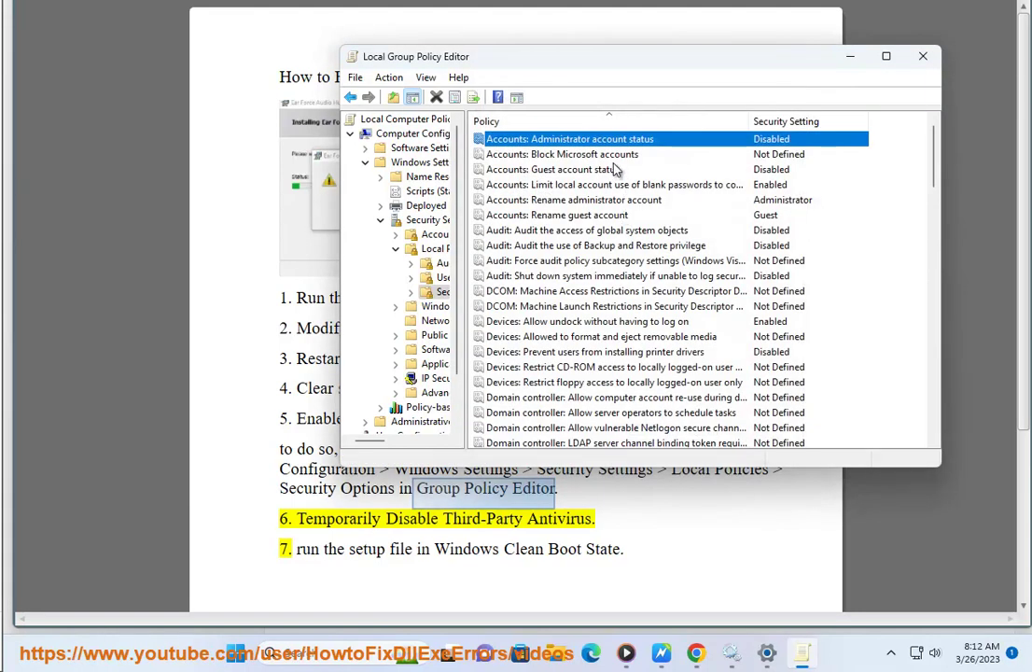
pyautogui.click(659, 156)
pyautogui.doubleClick(704, 159)
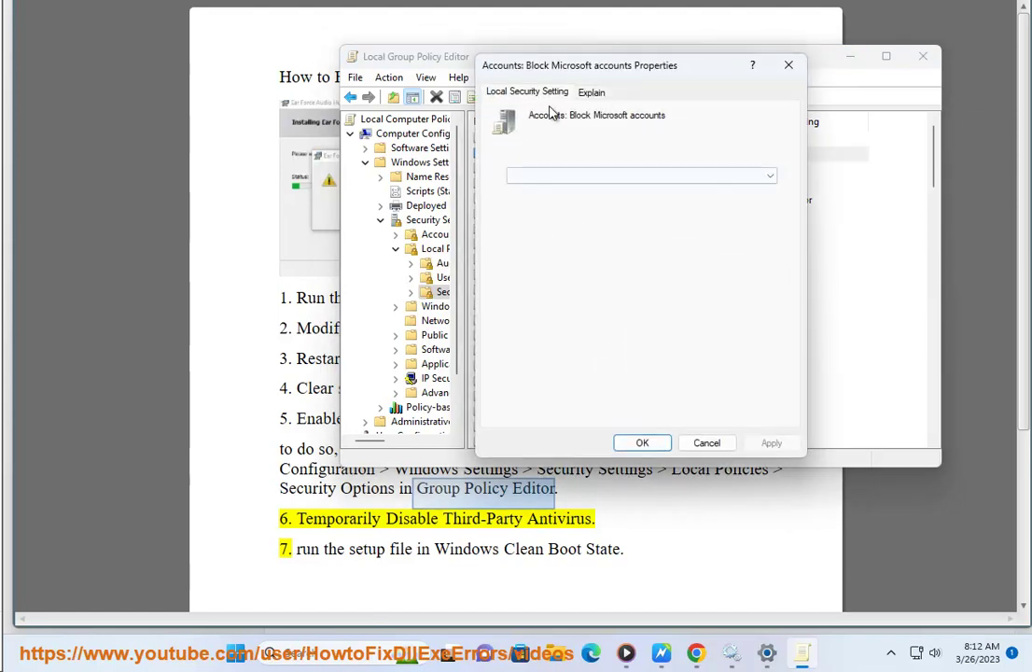
pyautogui.click(601, 95)
pyautogui.click(555, 93)
pyautogui.click(627, 175)
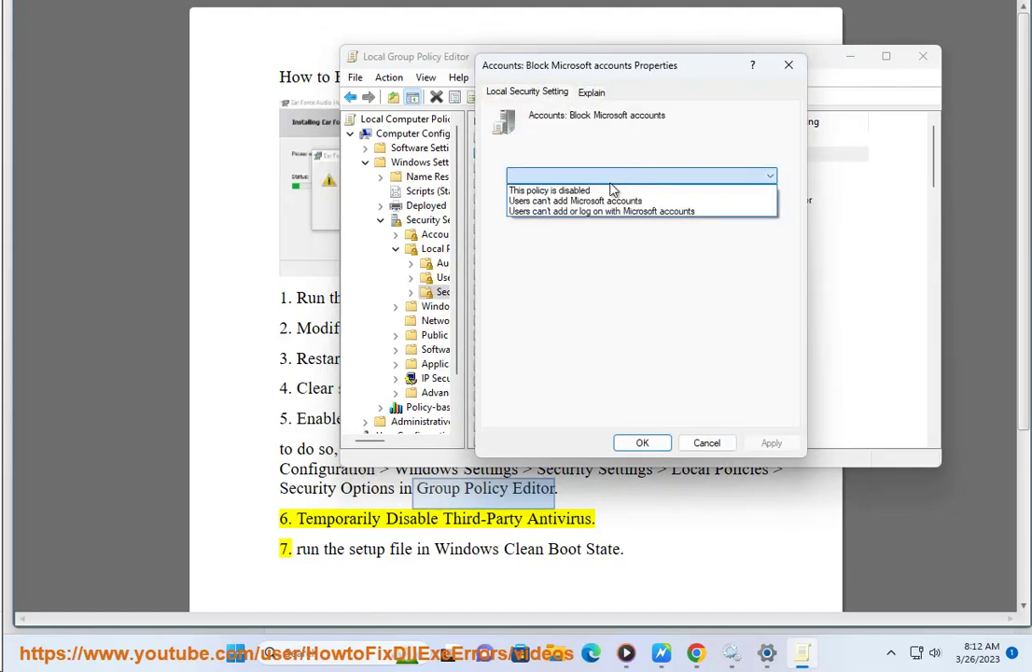
pyautogui.click(597, 184)
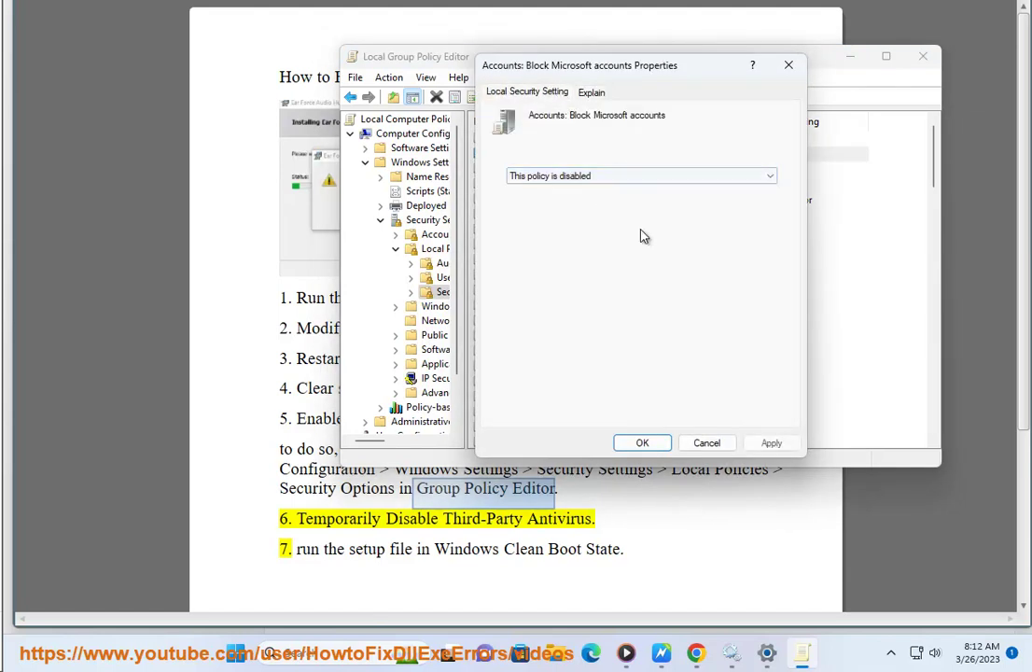
pyautogui.click(706, 443)
pyautogui.click(560, 170)
pyautogui.click(555, 184)
pyautogui.click(532, 199)
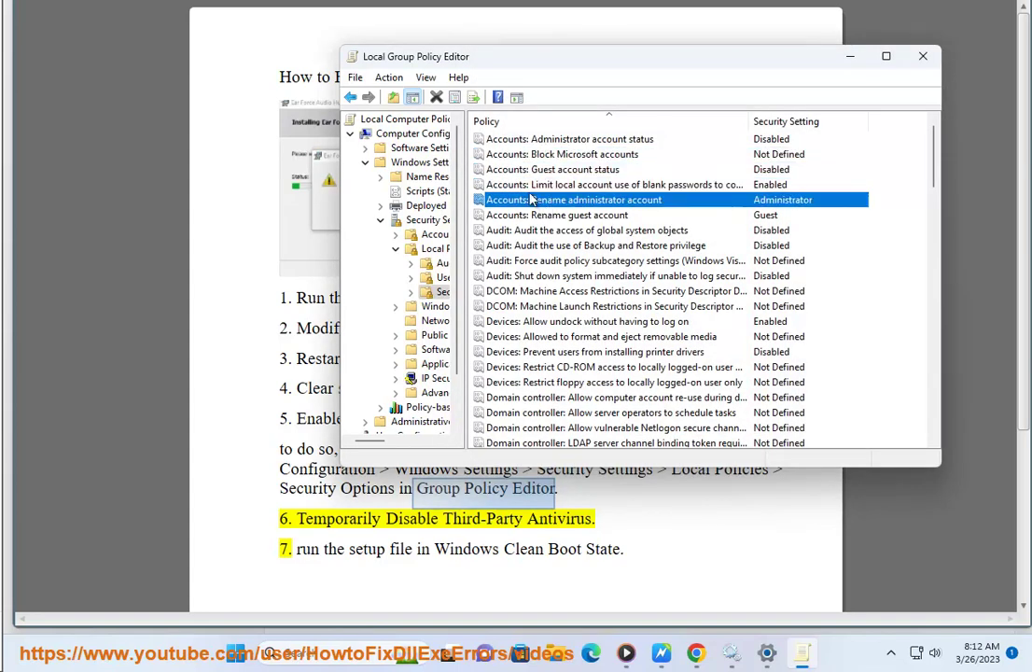
pyautogui.click(529, 216)
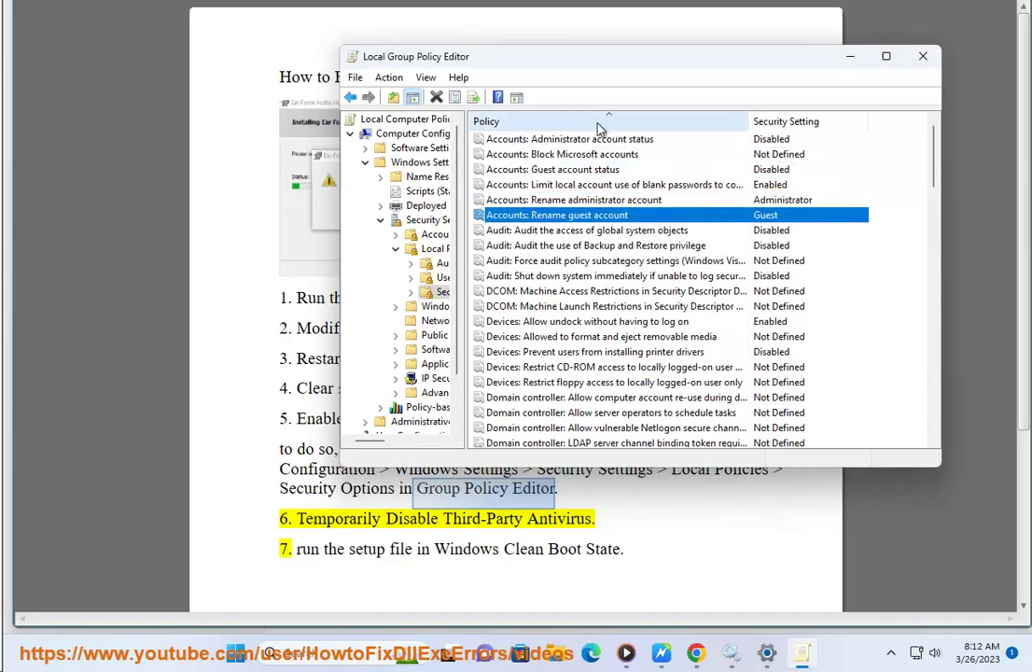
# Close the Local Group Policy Editor window
pyautogui.click(923, 57)
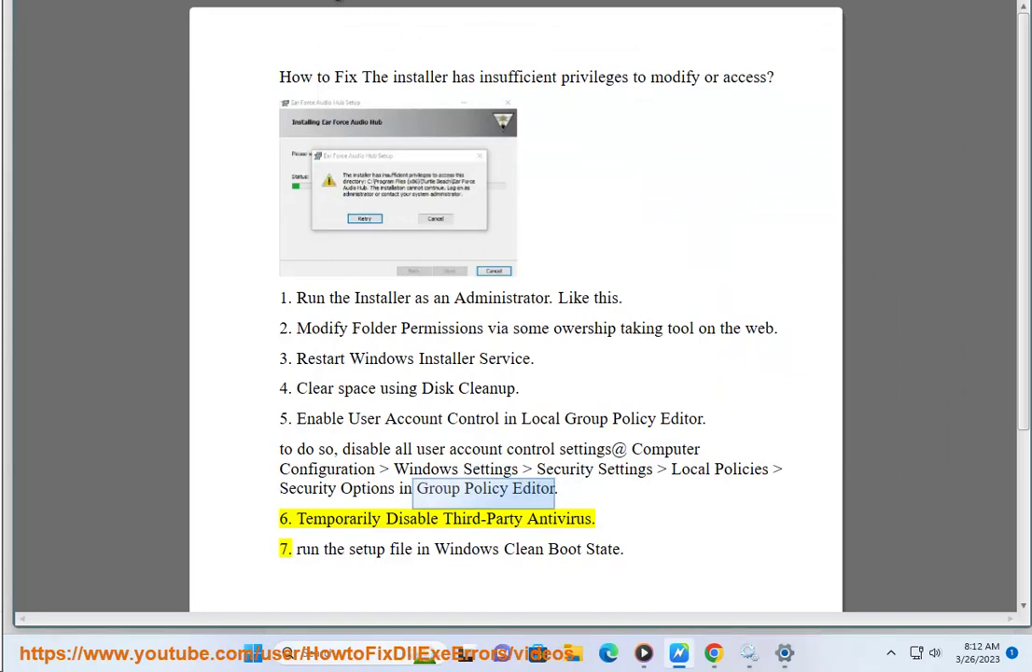